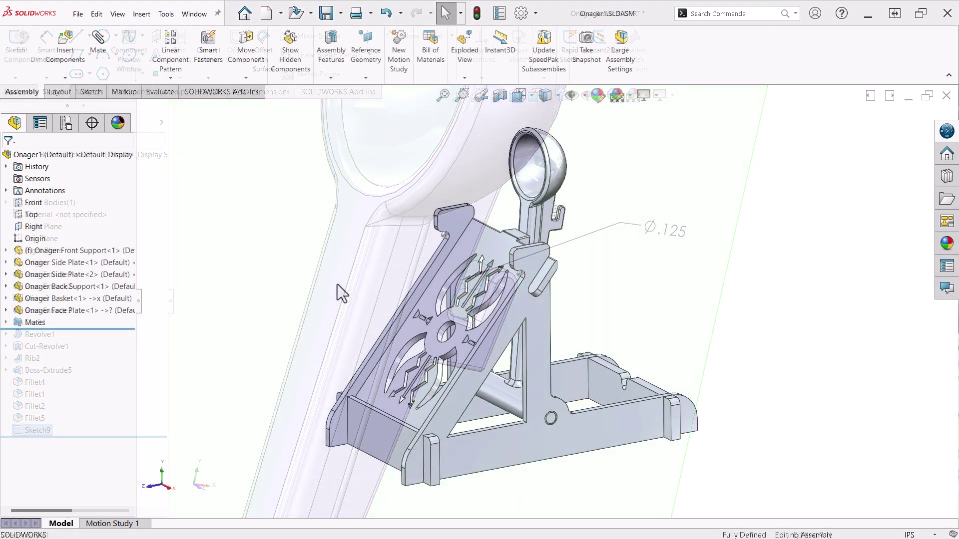
Hide the face plate and one side plate, and insert a new part into the assembly on the Front plane
{"action": "left_click_drag", "start_coordinate": [405, 327], "coordinate": [409, 317]}
{"action": "key", "text": "Tab"}
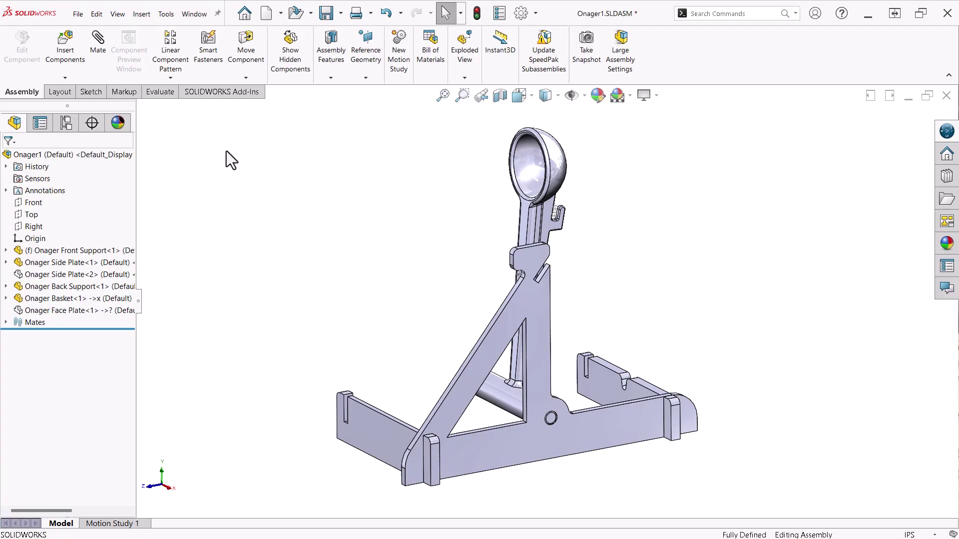
{"action": "left_click", "coordinate": [65, 78]}
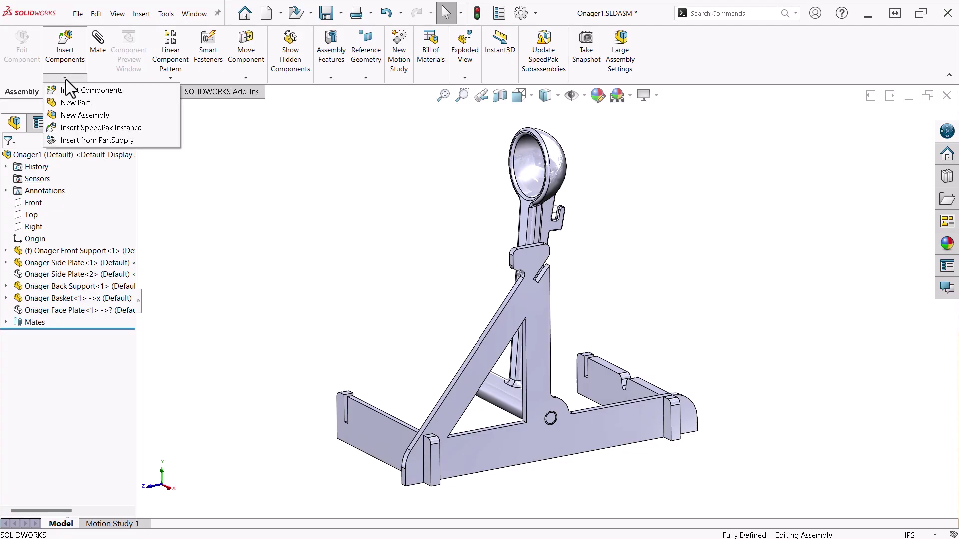
{"action": "left_click", "coordinate": [75, 103]}
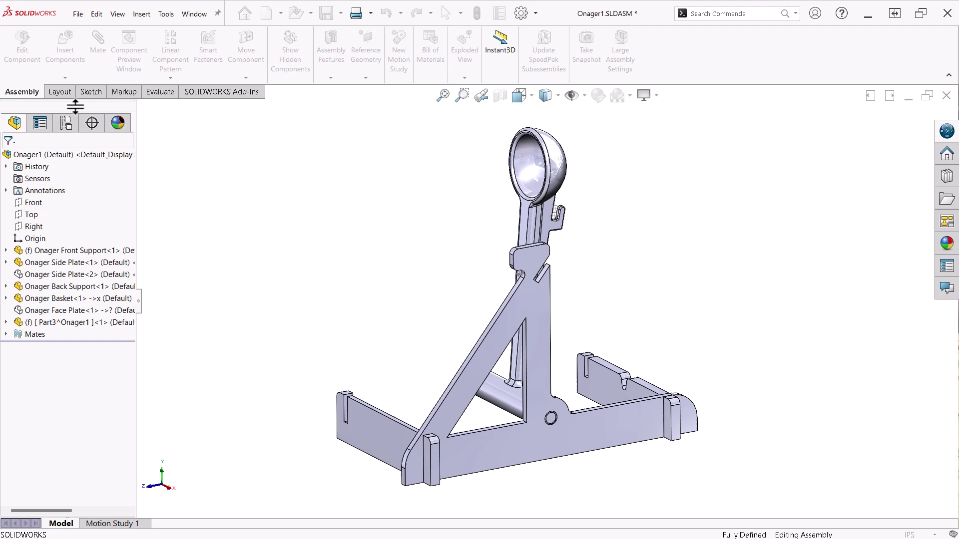
{"action": "left_click", "coordinate": [34, 203]}
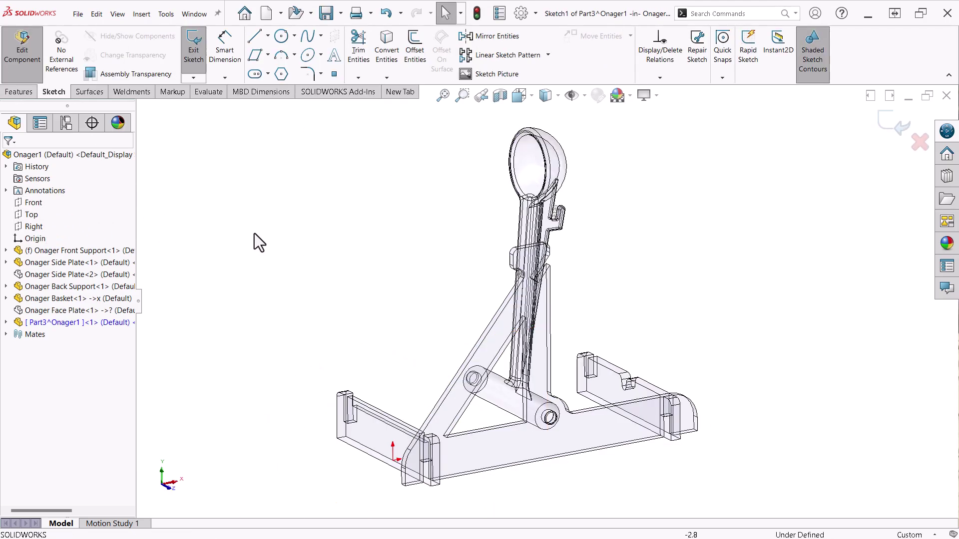
Exit the new part's initial 2D sketch and discard its changes
{"action": "mouse_move", "coordinate": [316, 259]}
{"action": "middle_mouse_down"}
{"action": "mouse_move", "coordinate": [300, 250]}
{"action": "mouse_move", "coordinate": [325, 258]}
{"action": "middle_mouse_up"}
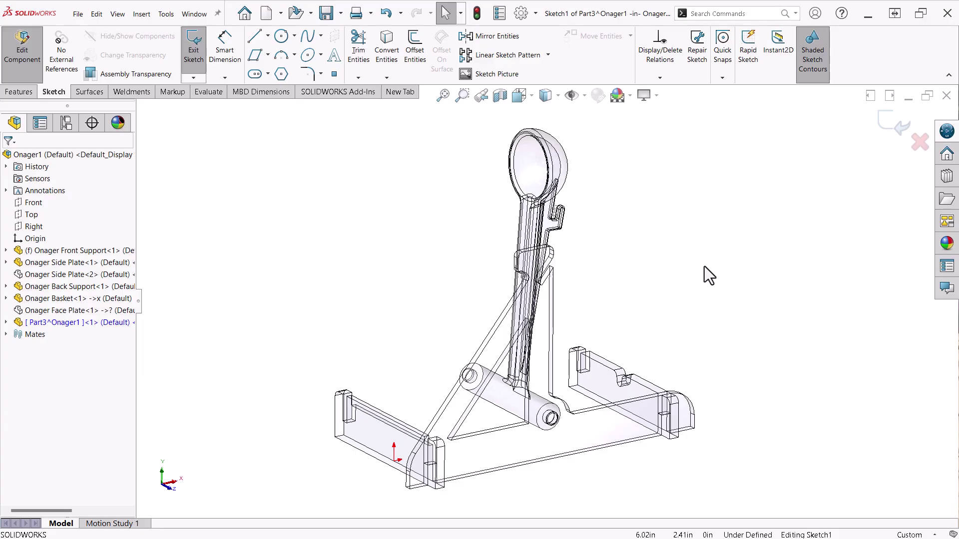
{"action": "left_click", "coordinate": [918, 144]}
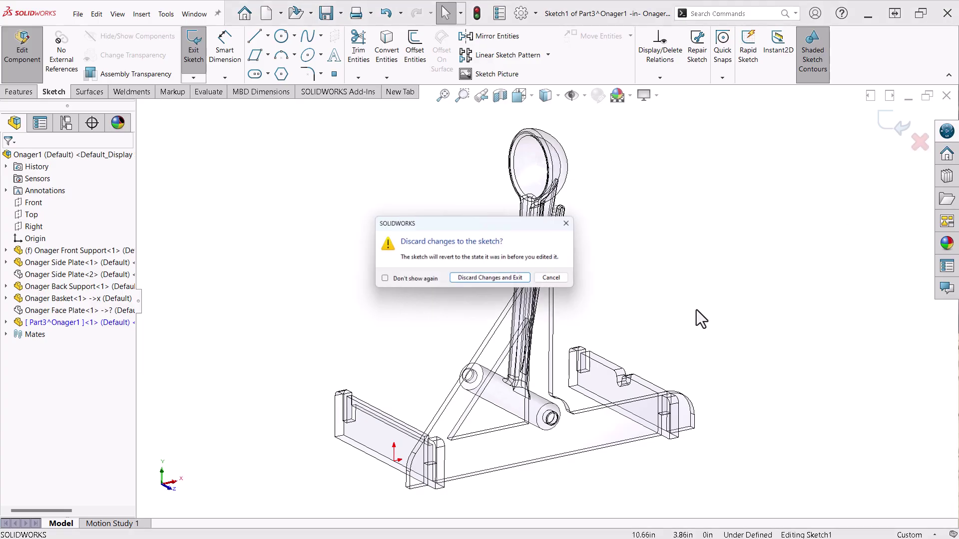
{"action": "left_click", "coordinate": [505, 279]}
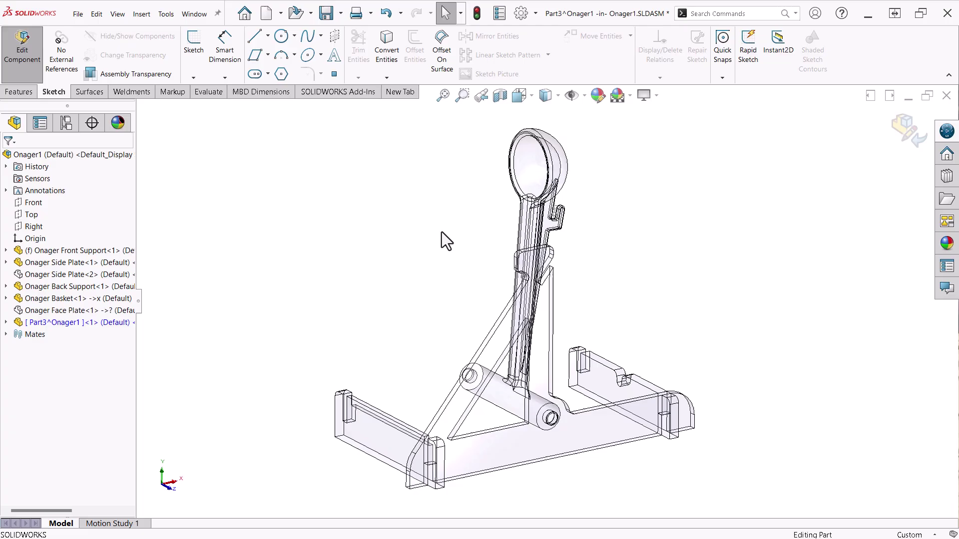
Start a spline in a new 3D sketch at the centre of the basket hook's lower circle, sketching on the ZX plane
{"action": "left_click", "coordinate": [192, 78]}
{"action": "left_click", "coordinate": [202, 99]}
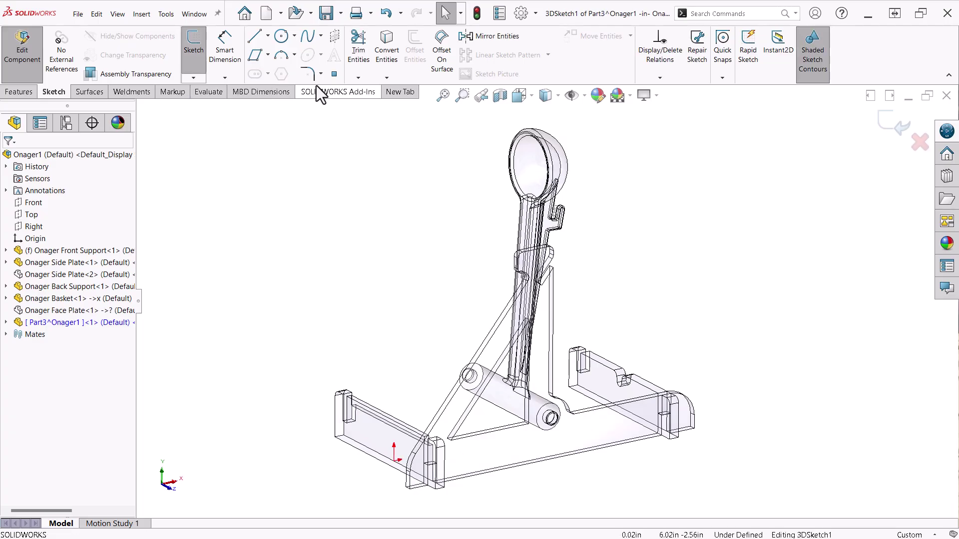
{"action": "left_click", "coordinate": [309, 38]}
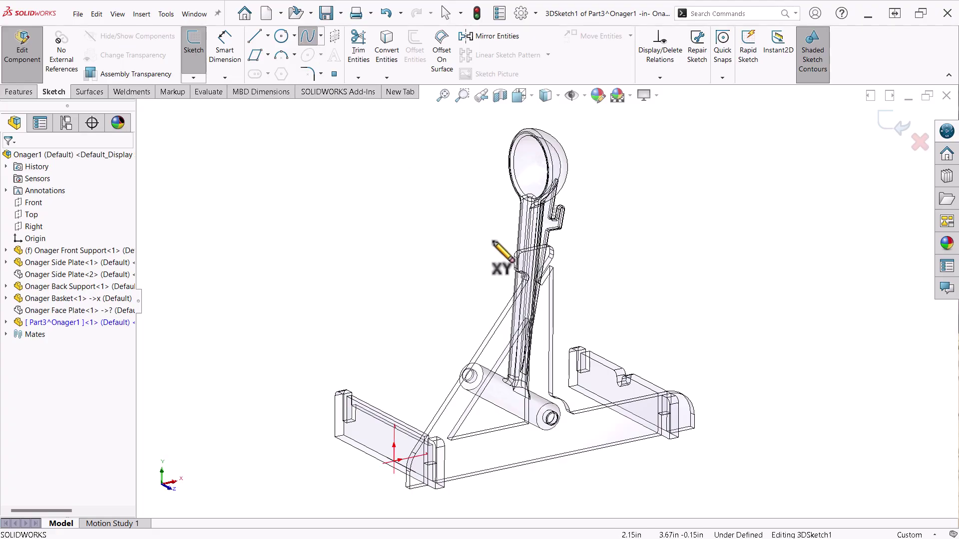
{"action": "scroll", "coordinate": [575, 221], "scroll_direction": "down", "scroll_amount": 1}
{"action": "scroll", "coordinate": [577, 224], "scroll_direction": "down", "scroll_amount": 4}
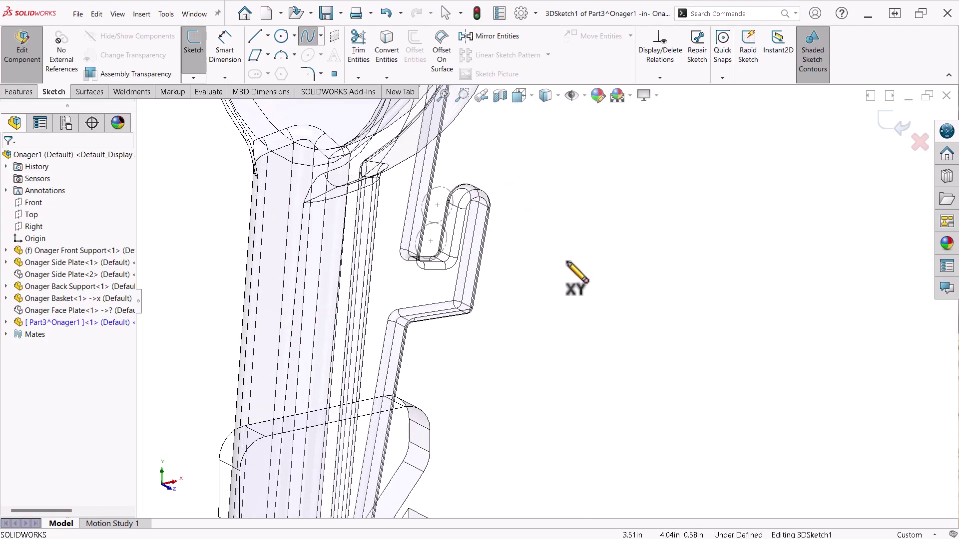
{"action": "left_click", "coordinate": [430, 243]}
{"action": "key", "text": "Tab"}
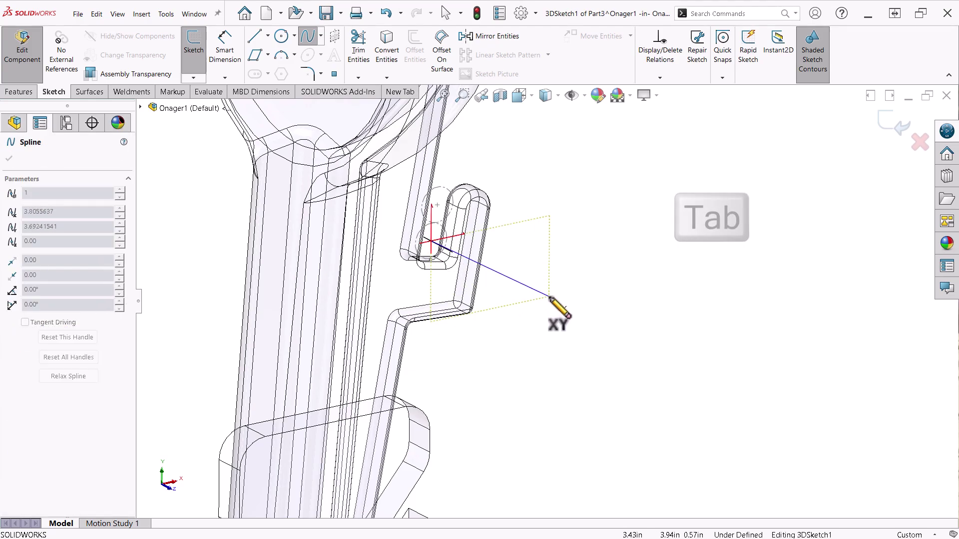
{"action": "key", "text": "Tab"}
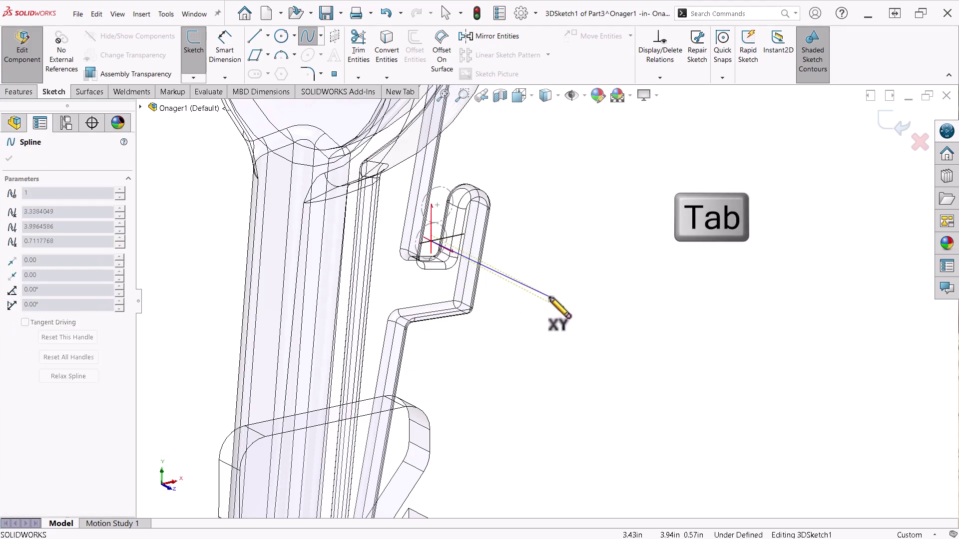
{"action": "key", "text": "Tab"}
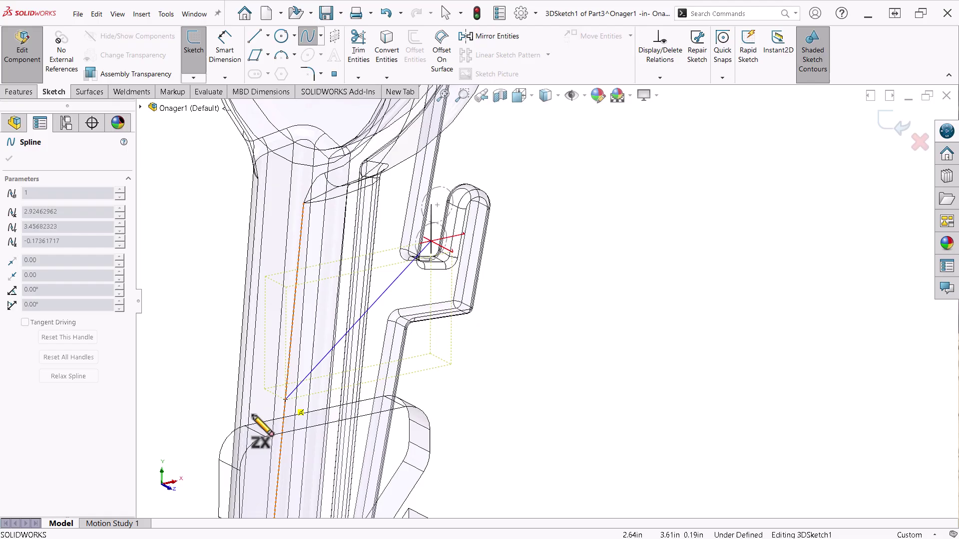
From the top view, place two spline points curving from the basket hook around the outside of the side plate
{"action": "key", "text": "ctrl+5"}
{"action": "scroll", "coordinate": [310, 395], "scroll_direction": "up", "scroll_amount": 4}
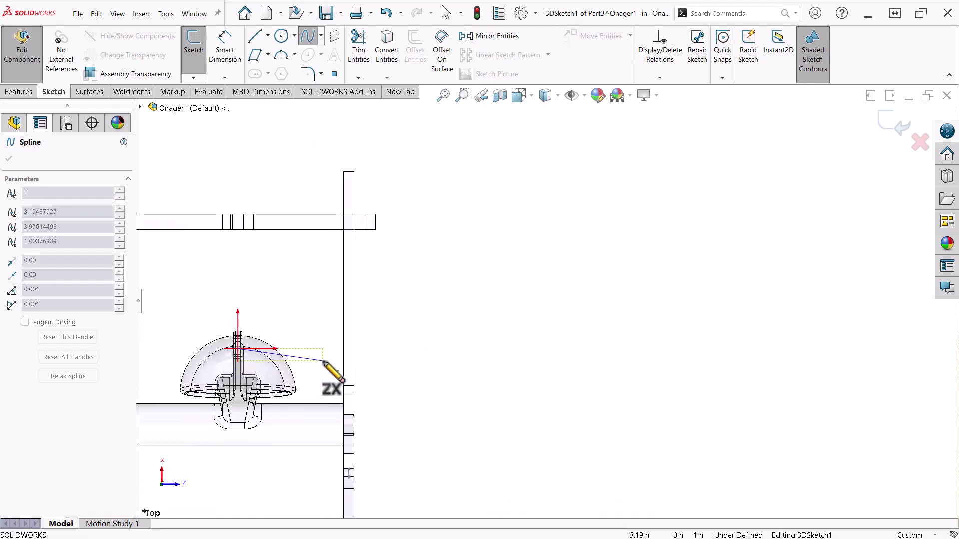
{"action": "scroll", "coordinate": [428, 345], "scroll_direction": "down", "scroll_amount": 2}
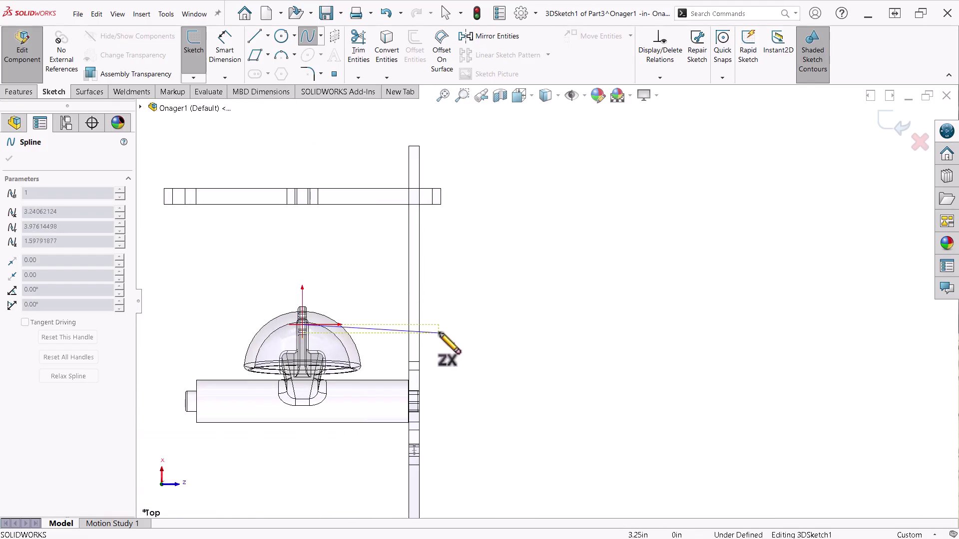
{"action": "left_click", "coordinate": [382, 325]}
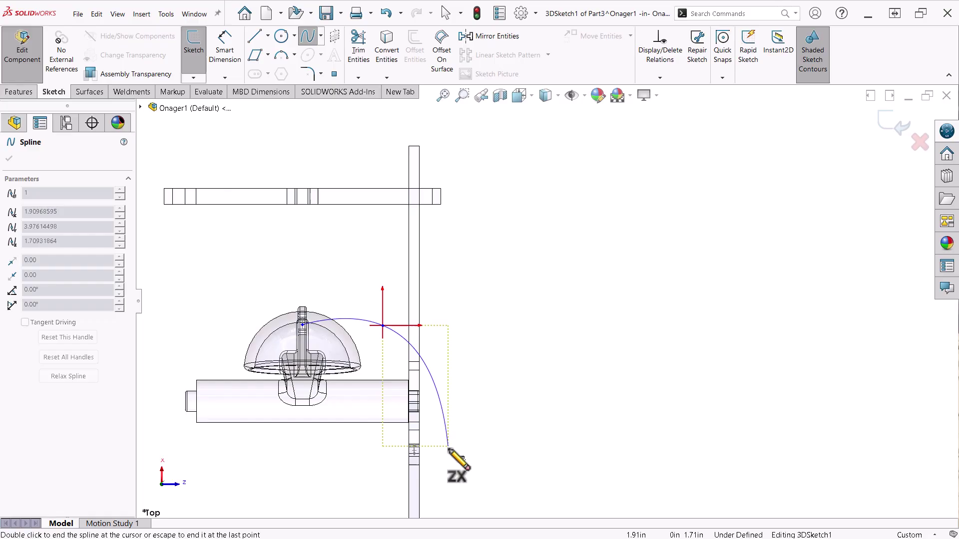
{"action": "left_click", "coordinate": [445, 416]}
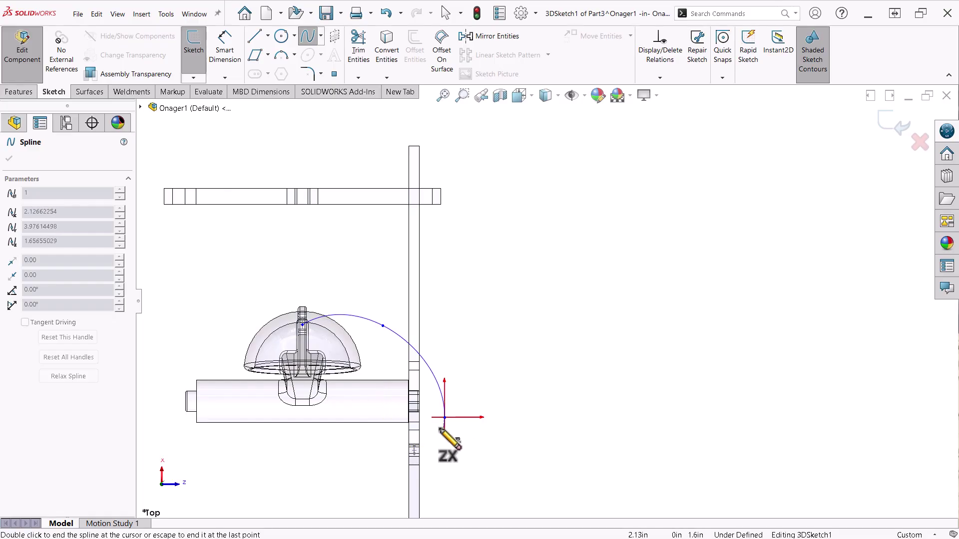
Continue the spline through the centre of the side plate's notch circle and add a point inboard of the plate
{"action": "mouse_move", "coordinate": [445, 439]}
{"action": "middle_mouse_down"}
{"action": "mouse_move", "coordinate": [406, 374]}
{"action": "mouse_move", "coordinate": [461, 492]}
{"action": "mouse_move", "coordinate": [484, 419]}
{"action": "mouse_move", "coordinate": [437, 500]}
{"action": "middle_mouse_up"}
{"action": "scroll", "coordinate": [438, 499], "scroll_direction": "down", "scroll_amount": 5}
{"action": "left_click", "coordinate": [472, 390]}
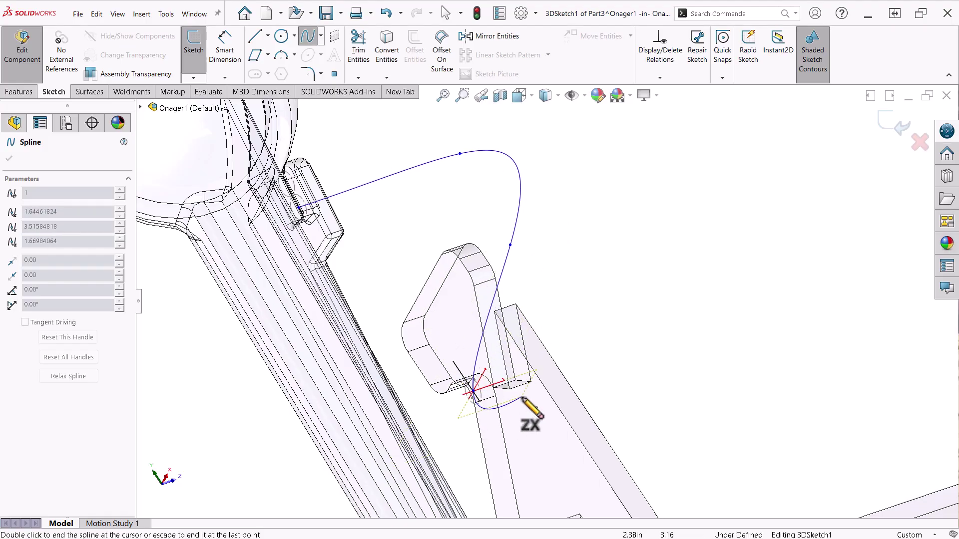
{"action": "left_click", "coordinate": [151, 466]}
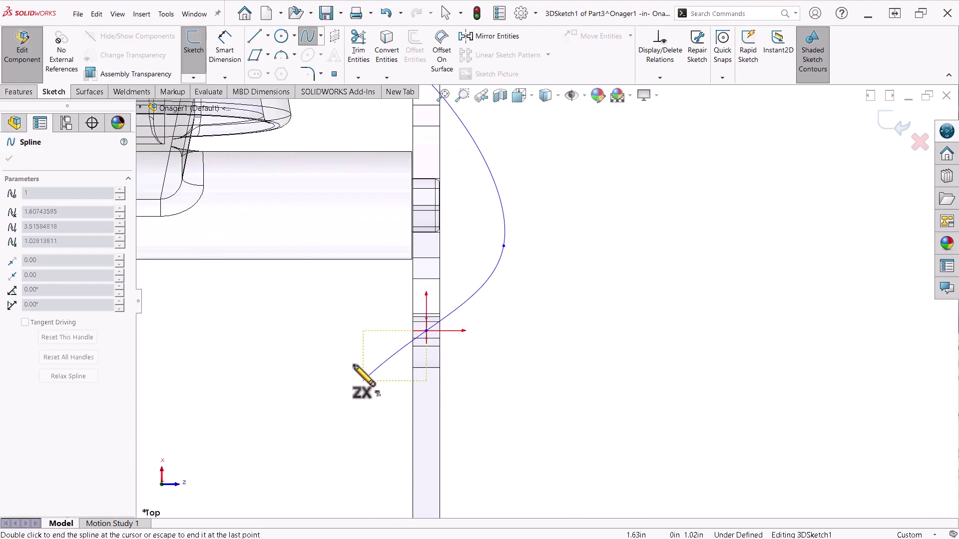
{"action": "left_click", "coordinate": [346, 246]}
Route the spline back towards the basket hook and end it at the centre of the hook's upper circle
{"action": "scroll", "coordinate": [349, 249], "scroll_direction": "up", "scroll_amount": 3}
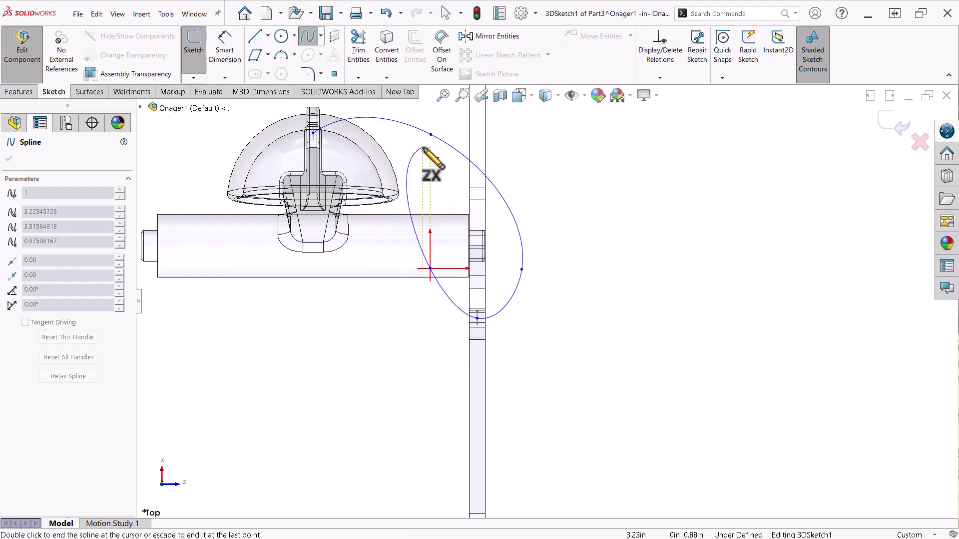
{"action": "mouse_move", "coordinate": [439, 165]}
{"action": "middle_mouse_down"}
{"action": "mouse_move", "coordinate": [413, 133]}
{"action": "mouse_move", "coordinate": [439, 256]}
{"action": "mouse_move", "coordinate": [407, 158]}
{"action": "mouse_move", "coordinate": [368, 154]}
{"action": "middle_mouse_up"}
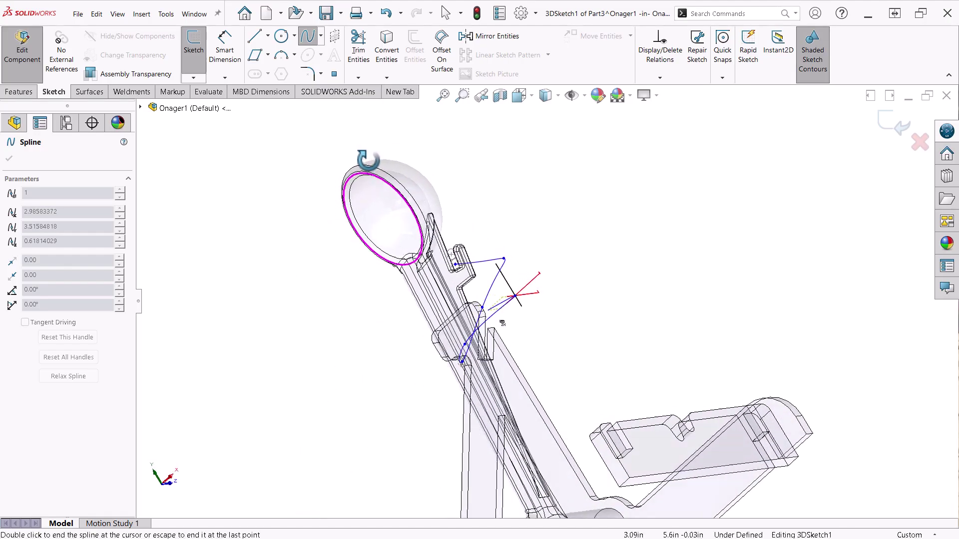
{"action": "scroll", "coordinate": [482, 264], "scroll_direction": "down", "scroll_amount": 5}
{"action": "scroll", "coordinate": [478, 261], "scroll_direction": "down", "scroll_amount": 3}
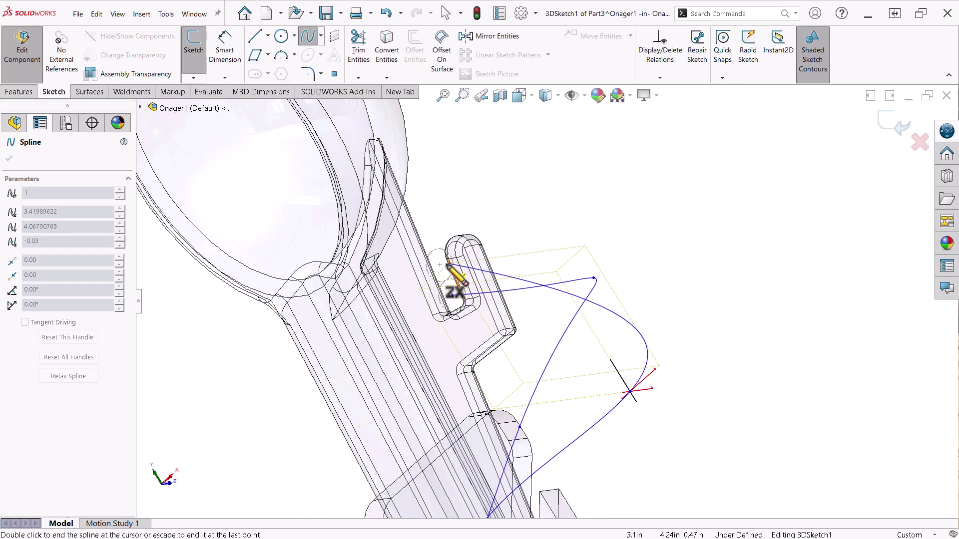
{"action": "left_click", "coordinate": [439, 264]}
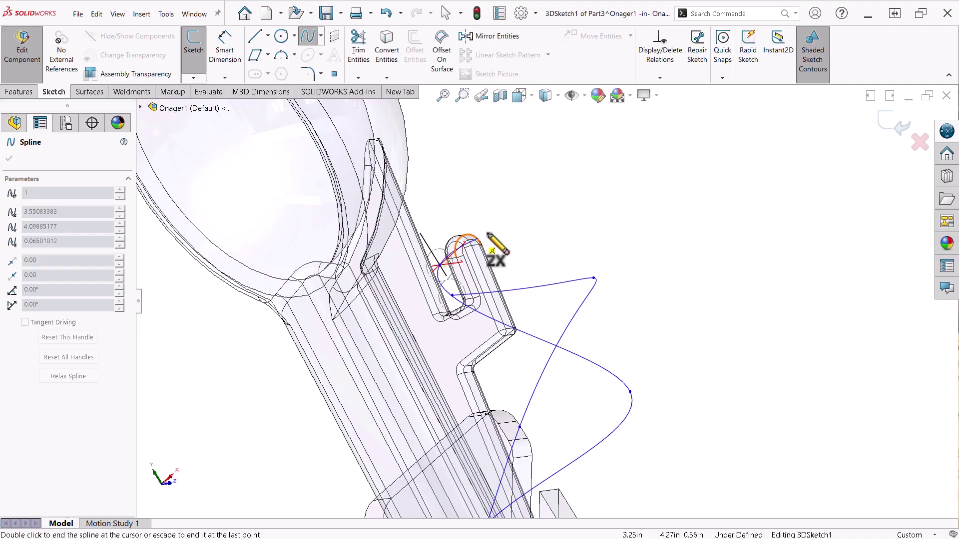
{"action": "key", "text": "Escape"}
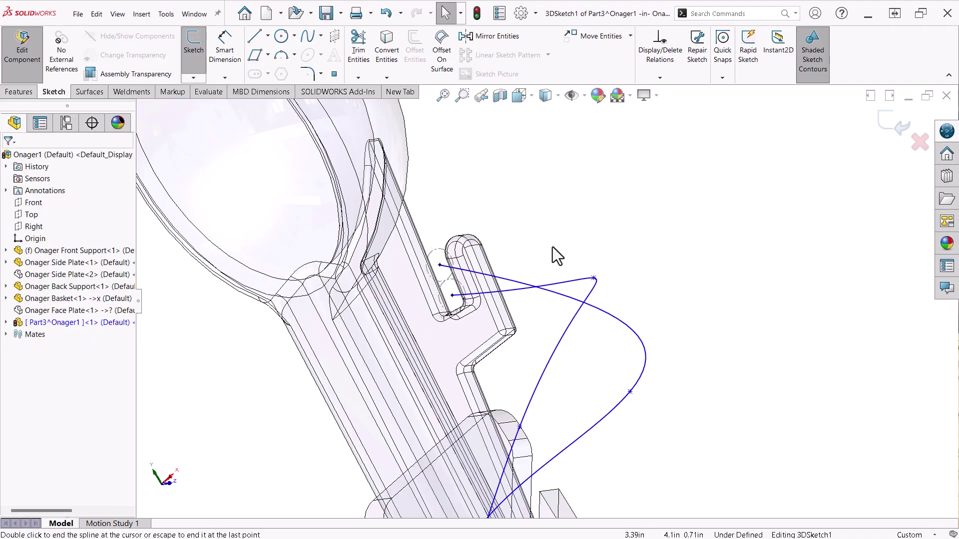
Give the tangent handle at the spline's upper hook endpoint an Along Z relation
{"action": "middle_click_drag", "start_coordinate": [552, 247], "coordinate": [574, 359]}
{"action": "scroll", "coordinate": [535, 289], "scroll_direction": "down", "scroll_amount": 4}
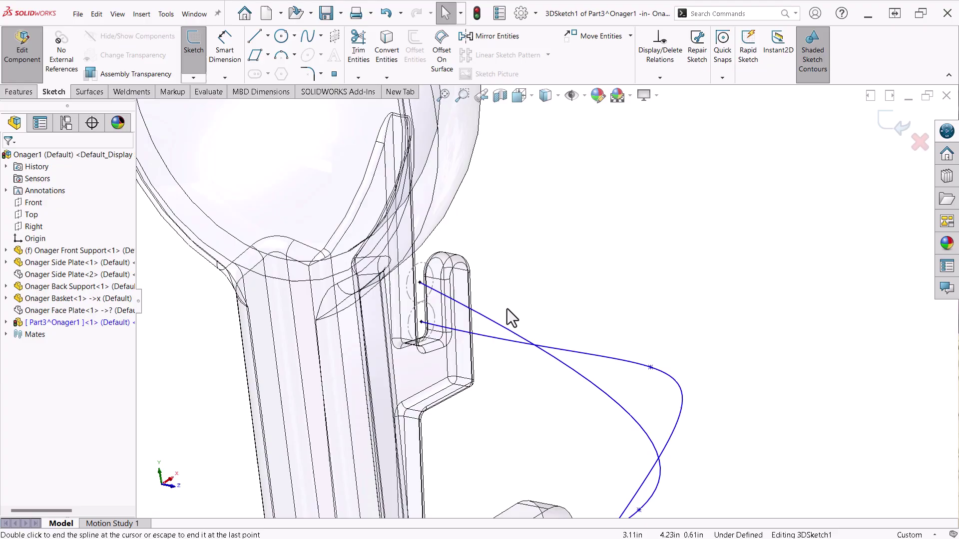
{"action": "key", "text": "Escape"}
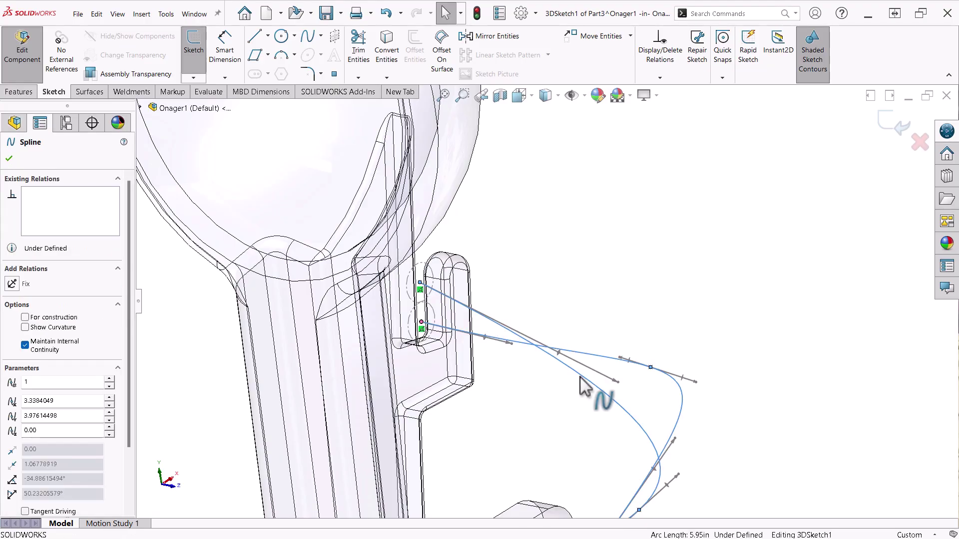
{"action": "left_click", "coordinate": [561, 354]}
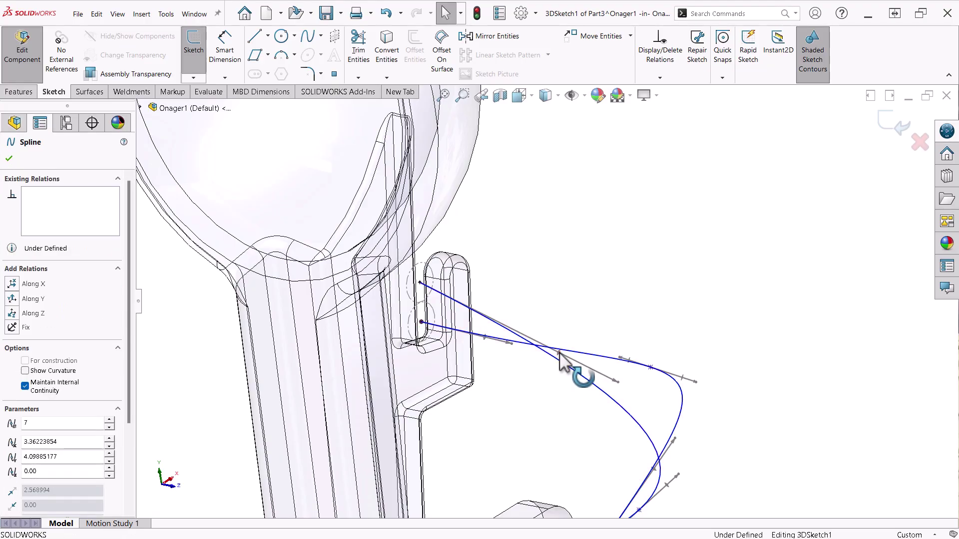
{"action": "left_click", "coordinate": [9, 314]}
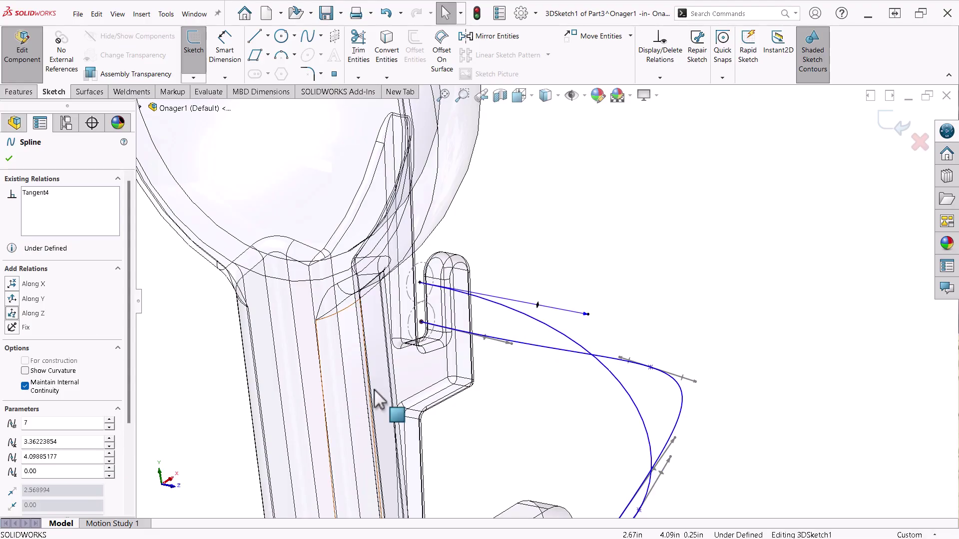
Give the tangent handle at the spline's lower hook endpoint an Along Z relation
{"action": "left_click", "coordinate": [496, 364]}
{"action": "left_click", "coordinate": [494, 338]}
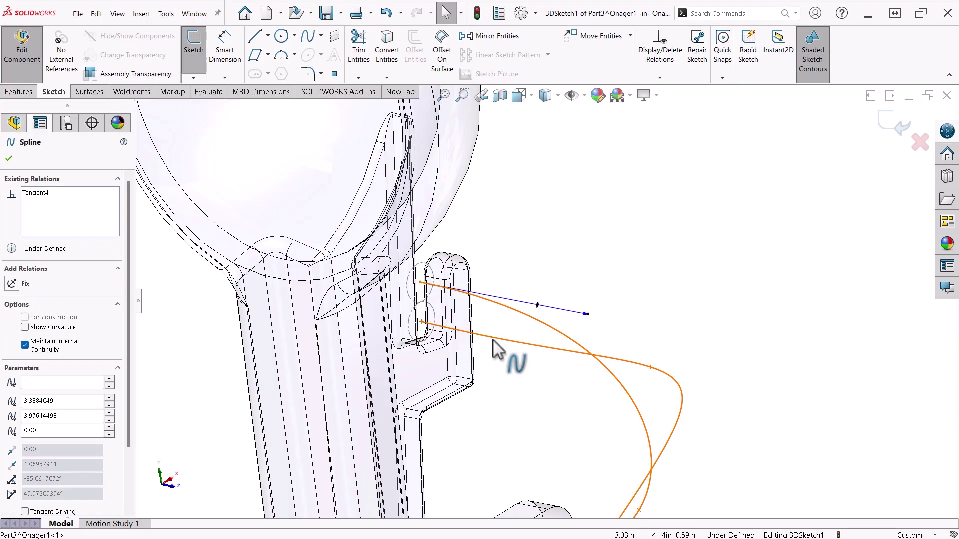
{"action": "left_click", "coordinate": [484, 340]}
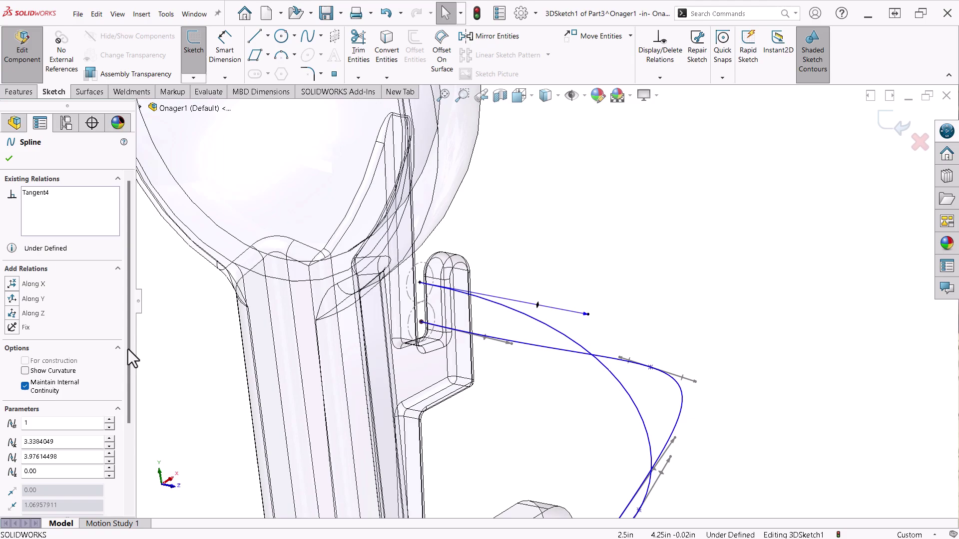
{"action": "left_click", "coordinate": [11, 313]}
{"action": "left_click", "coordinate": [511, 428]}
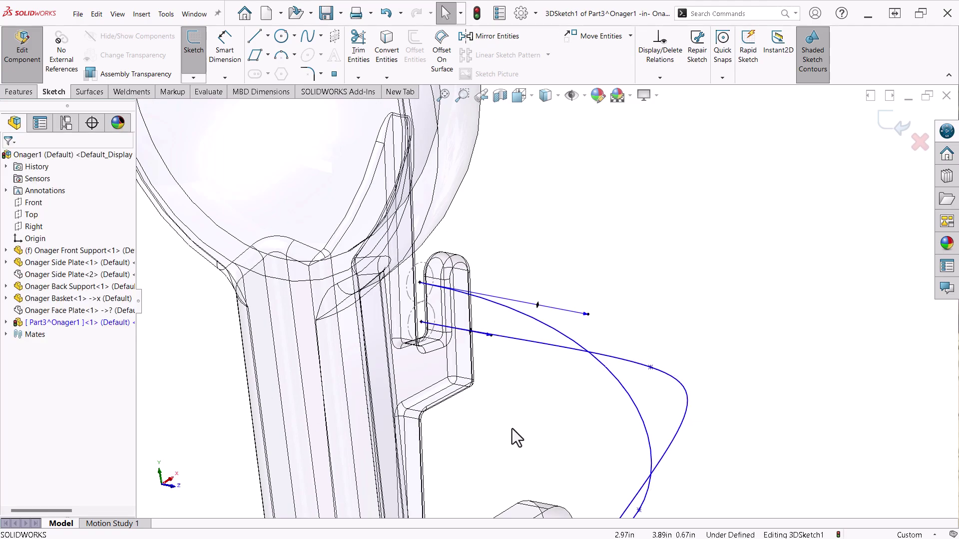
Apply an Along Z relation to the spline's tangent handle at the side plate's notch
{"action": "scroll", "coordinate": [512, 429], "scroll_direction": "up", "scroll_amount": 5}
{"action": "middle_click_drag", "start_coordinate": [535, 443], "coordinate": [503, 416]}
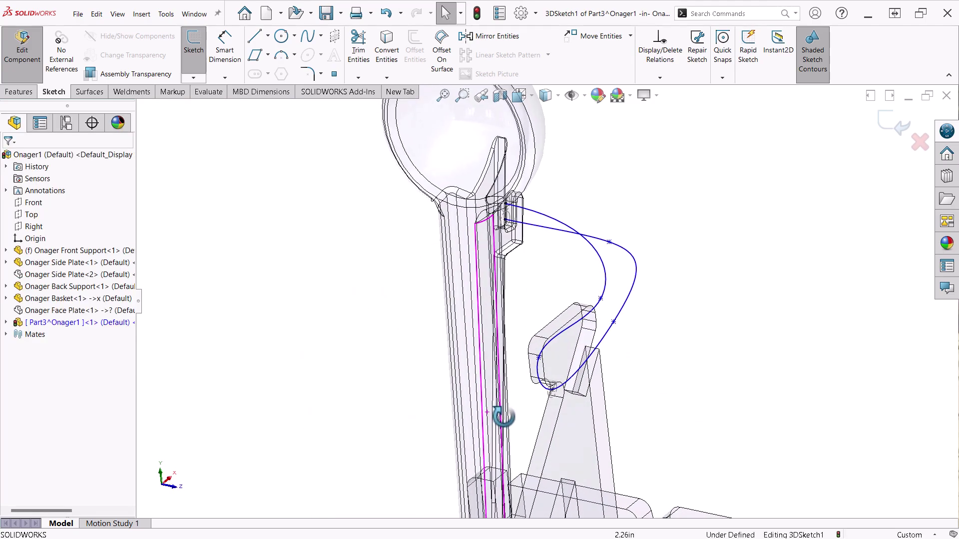
{"action": "scroll", "coordinate": [574, 390], "scroll_direction": "down", "scroll_amount": 5}
{"action": "left_click", "coordinate": [569, 344]}
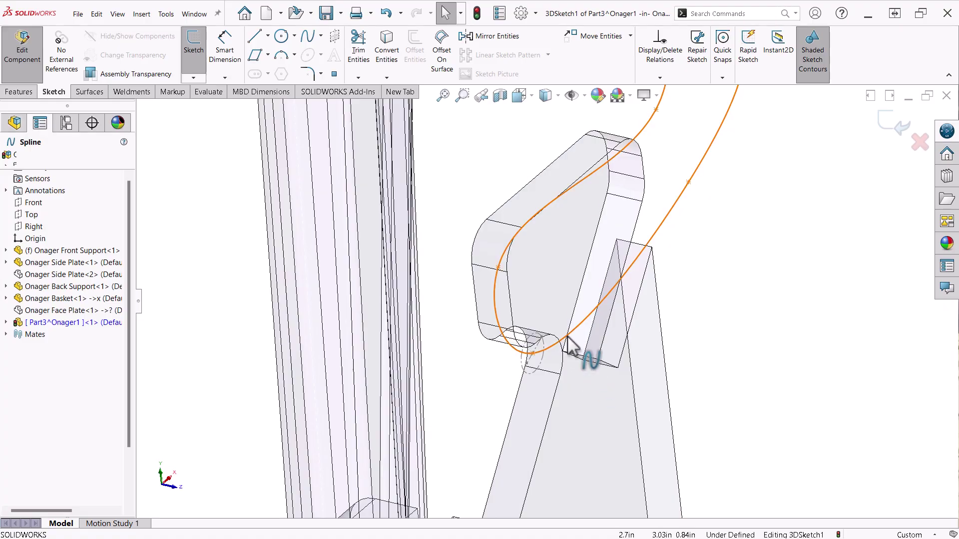
{"action": "left_click", "coordinate": [556, 352]}
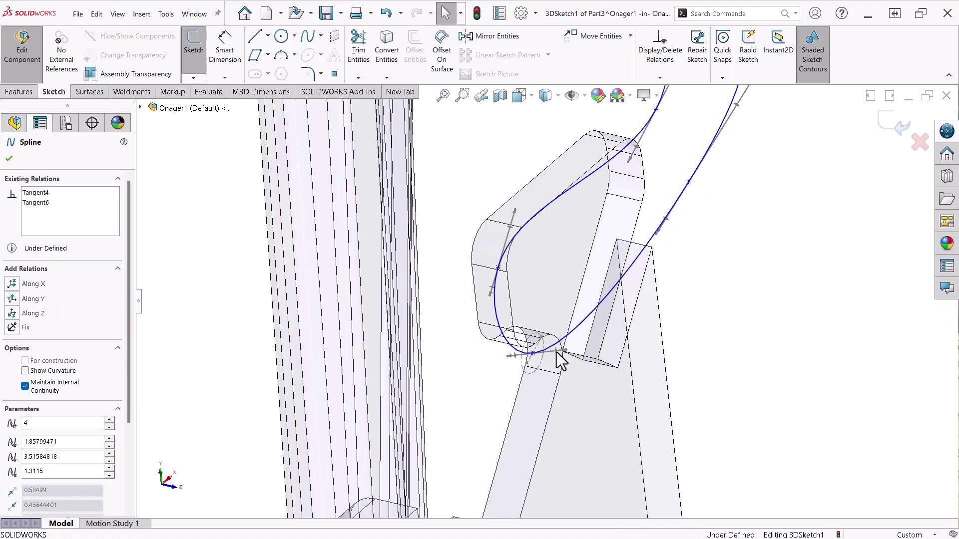
{"action": "left_click", "coordinate": [11, 313]}
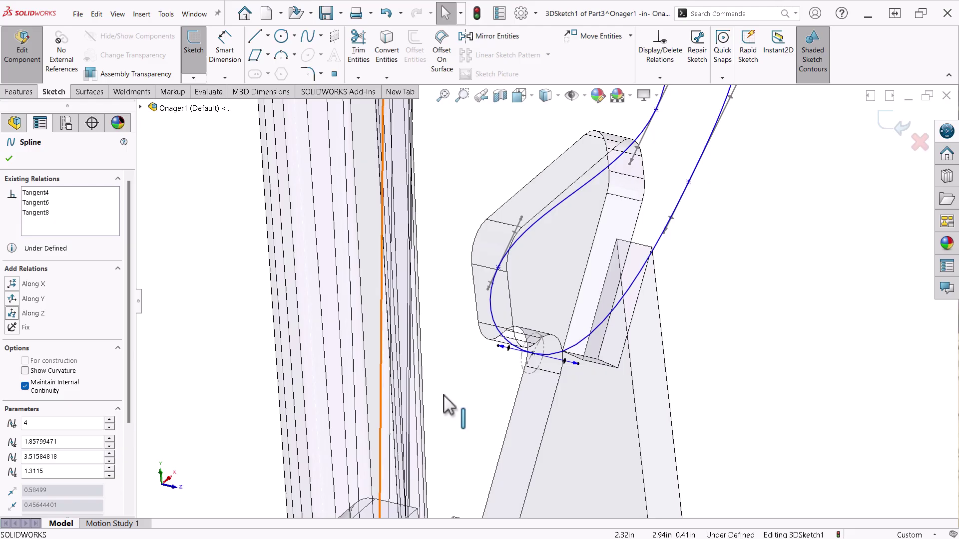
Move the outer spline point near the notch to a height of about 3.73 in and the inner point near the hook to about 3.98 in
{"action": "left_click", "coordinate": [729, 395]}
{"action": "scroll", "coordinate": [733, 395], "scroll_direction": "up", "scroll_amount": 3}
{"action": "middle_click_drag", "start_coordinate": [733, 395], "coordinate": [676, 355]}
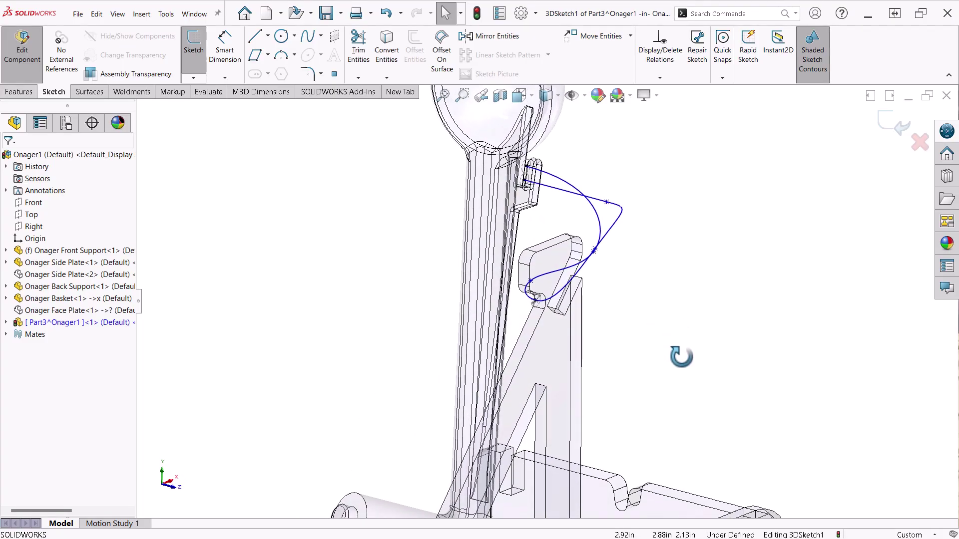
{"action": "left_click", "coordinate": [173, 488]}
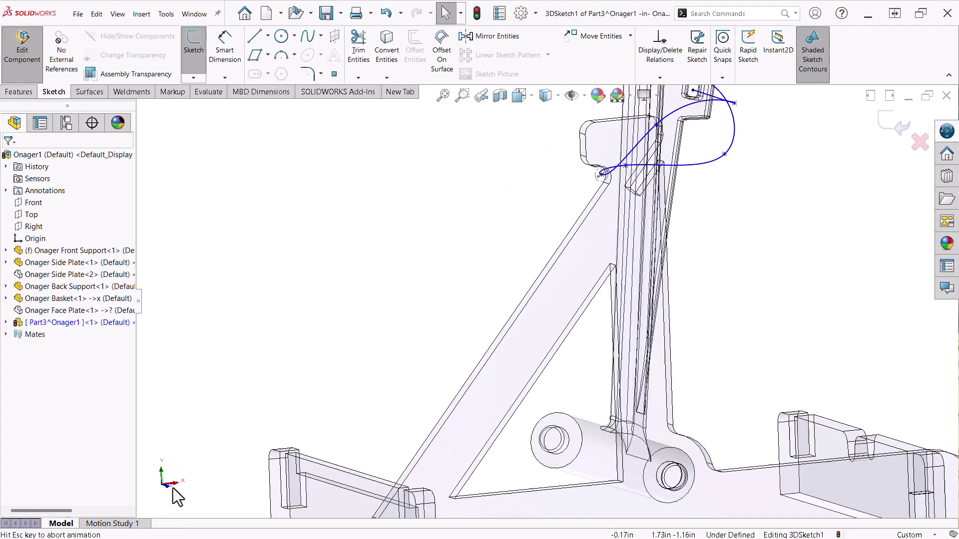
{"action": "scroll", "coordinate": [652, 185], "scroll_direction": "down", "scroll_amount": 2}
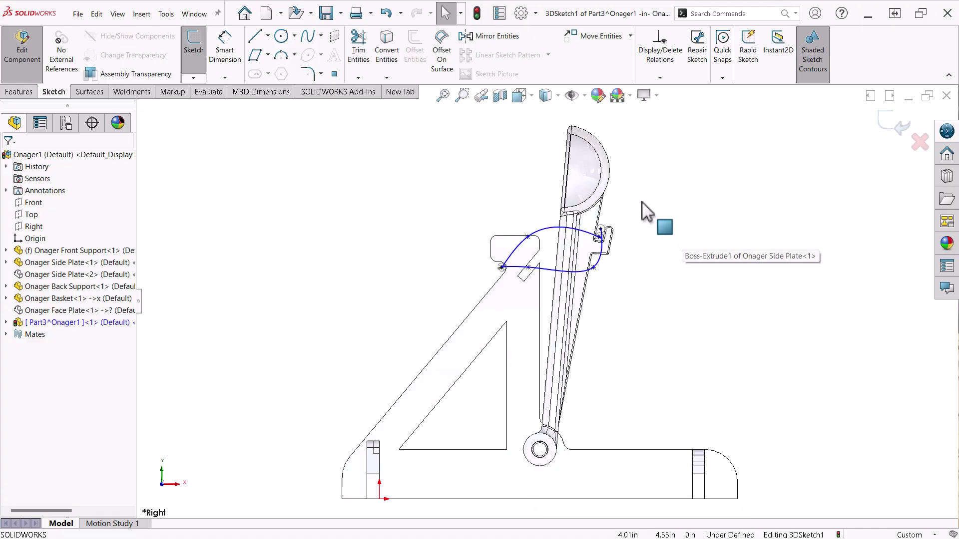
{"action": "scroll", "coordinate": [619, 230], "scroll_direction": "down", "scroll_amount": 4}
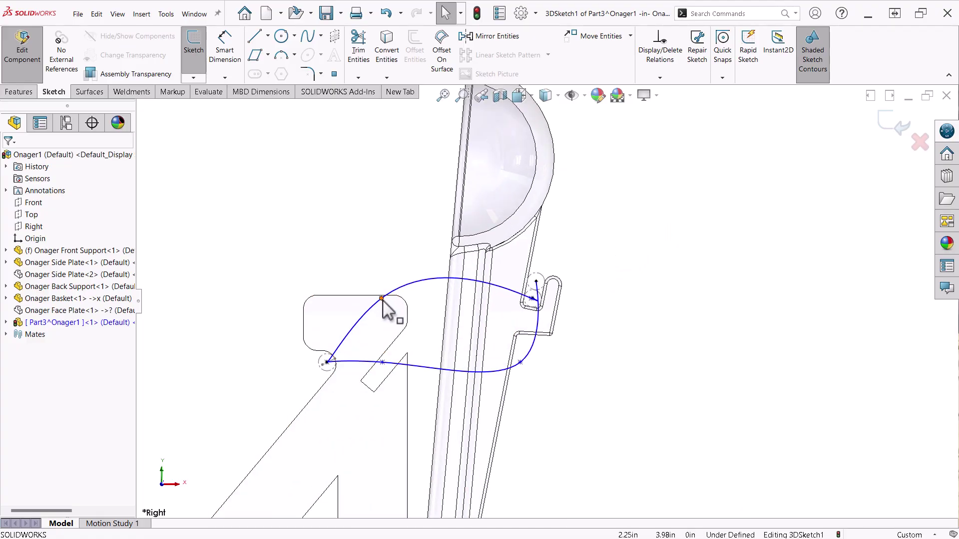
{"action": "left_click_drag", "start_coordinate": [381, 298], "coordinate": [428, 335]}
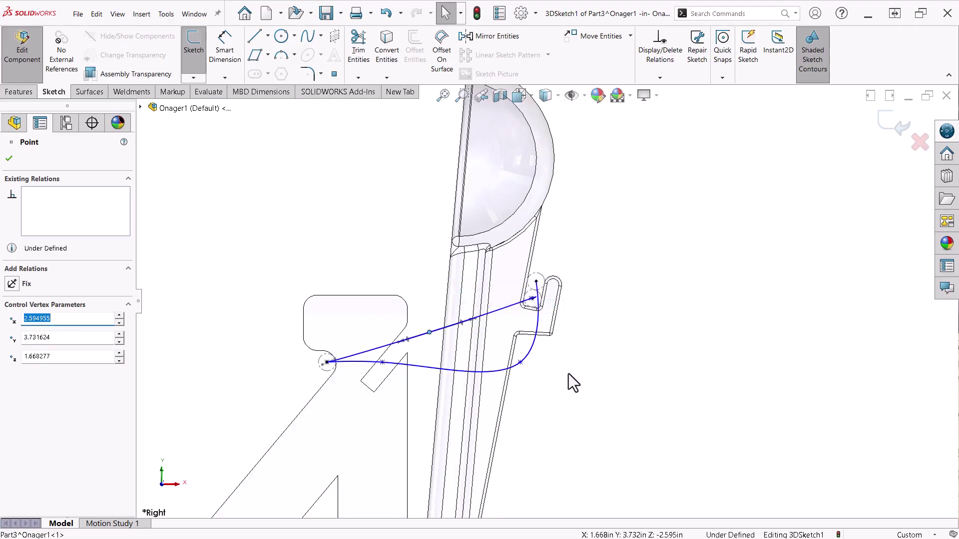
{"action": "left_click_drag", "start_coordinate": [521, 363], "coordinate": [498, 298]}
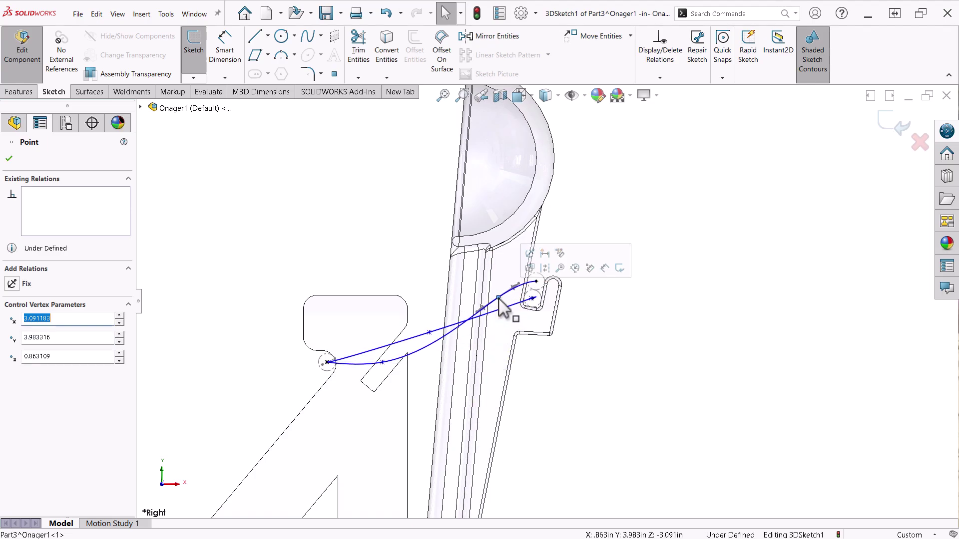
{"action": "left_click", "coordinate": [622, 407]}
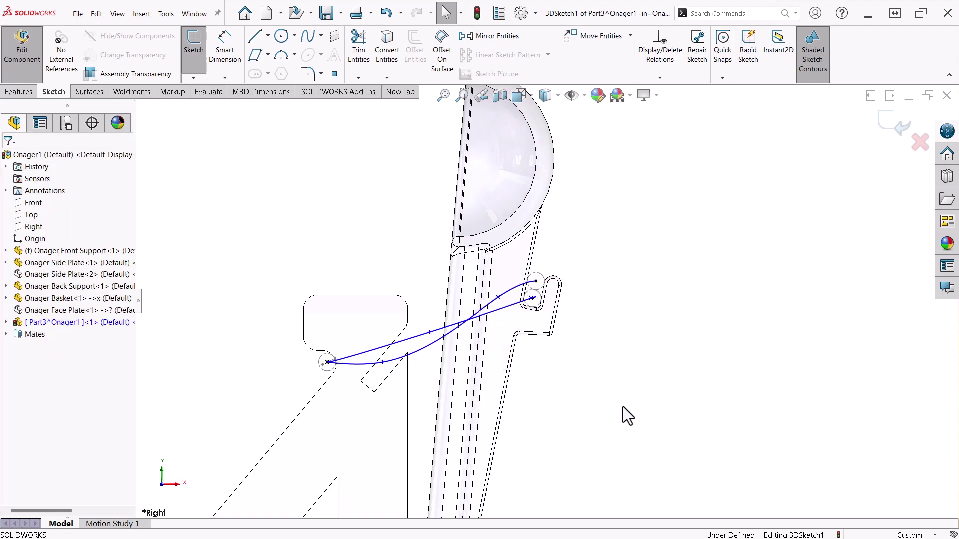
Move the inner spline point near the notch slightly towards the side plate and lengthen the inner tangent handle at the notch
{"action": "left_click", "coordinate": [163, 475]}
{"action": "scroll", "coordinate": [463, 431], "scroll_direction": "down", "scroll_amount": 4}
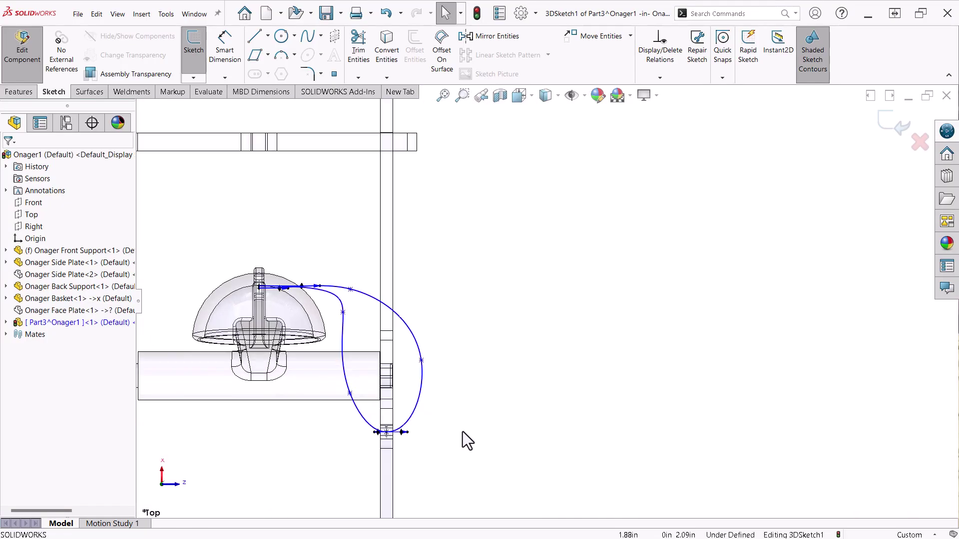
{"action": "left_click_drag", "start_coordinate": [281, 343], "coordinate": [296, 328]}
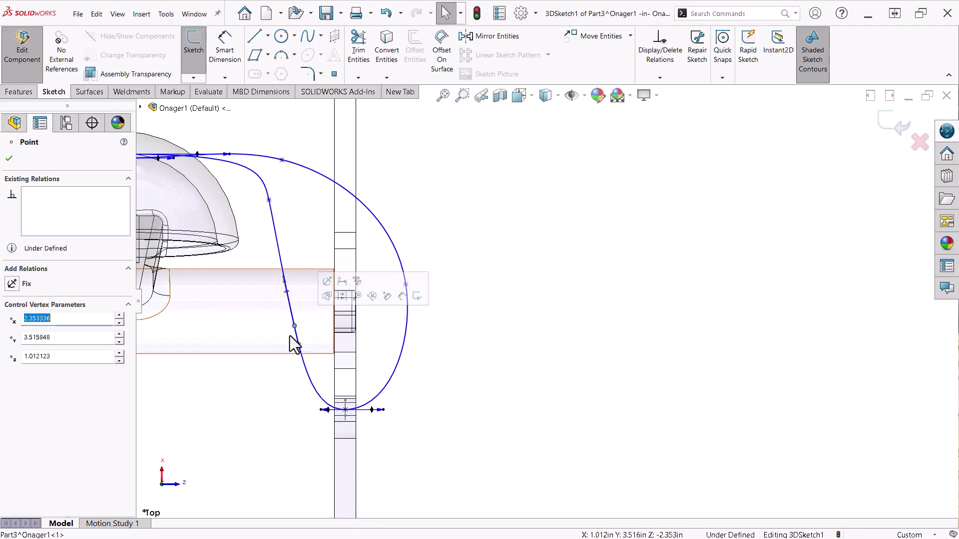
{"action": "left_click_drag", "start_coordinate": [322, 410], "coordinate": [303, 412]}
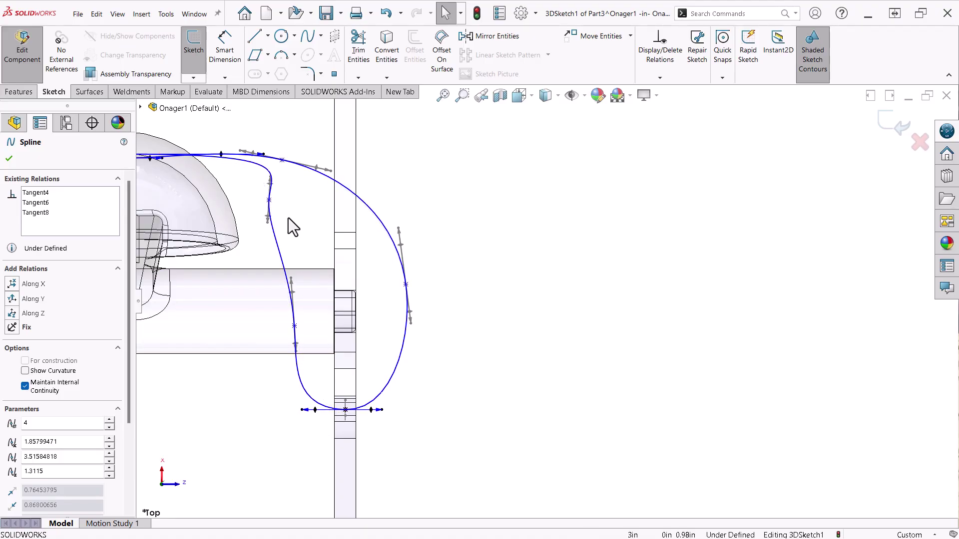
Smooth the loop seen from above by shifting the inner hook-side point towards the side plate and slightly repositioning both outer spline points
{"action": "left_click_drag", "start_coordinate": [270, 201], "coordinate": [291, 228]}
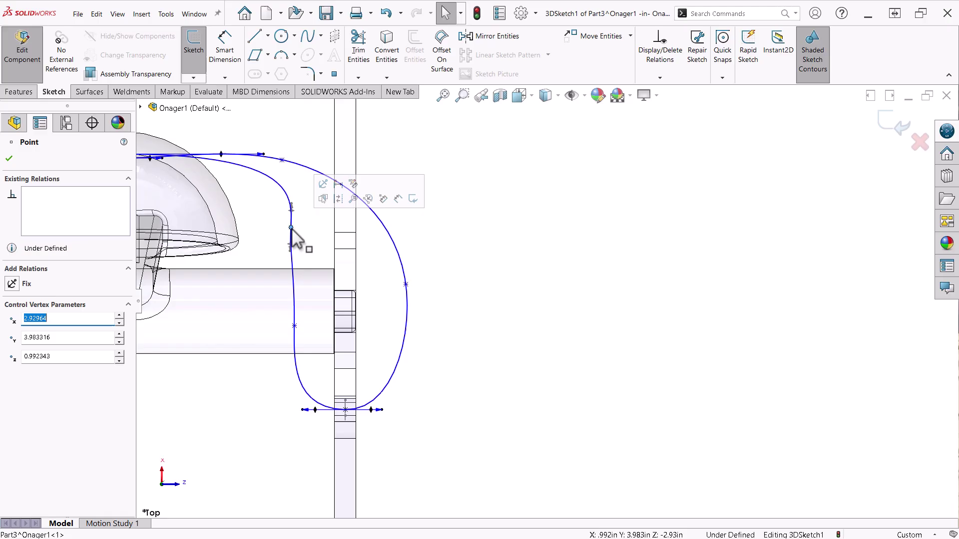
{"action": "mouse_move", "coordinate": [399, 284]}
{"action": "left_mouse_down"}
{"action": "mouse_move", "coordinate": [400, 308]}
{"action": "mouse_move", "coordinate": [389, 291]}
{"action": "left_mouse_up"}
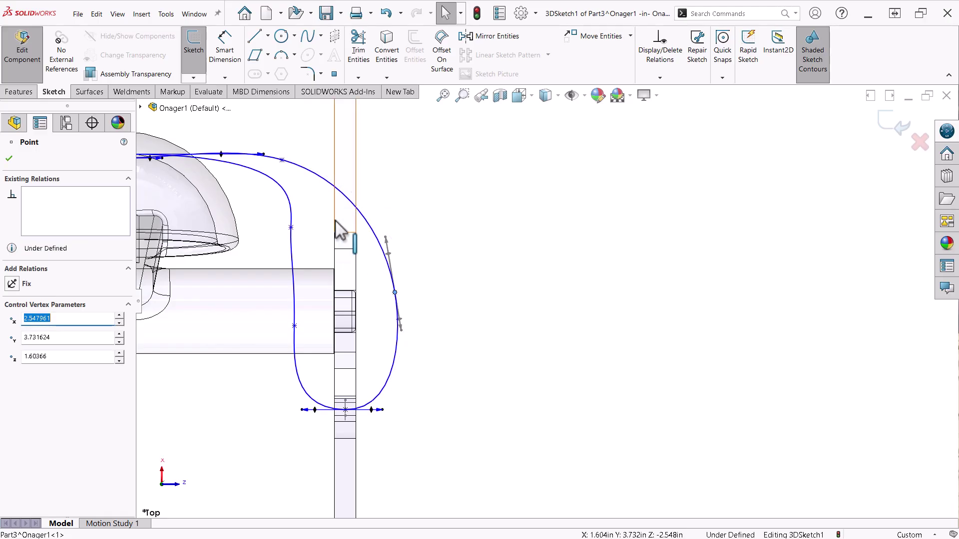
{"action": "mouse_move", "coordinate": [289, 163]}
{"action": "left_mouse_down"}
{"action": "mouse_move", "coordinate": [305, 163]}
{"action": "mouse_move", "coordinate": [295, 159]}
{"action": "left_mouse_up"}
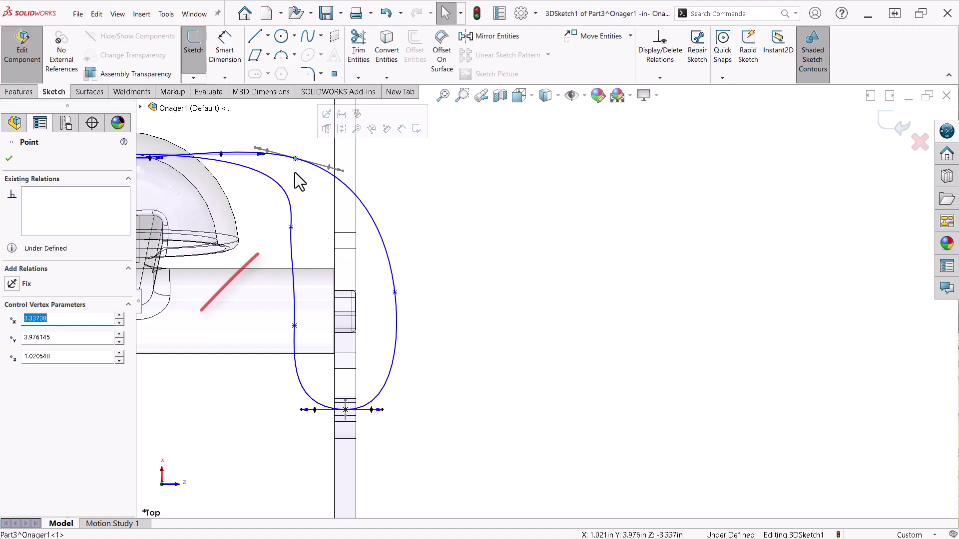
Delete the inner spline point nearest the hook and adjust the length of the long tangent handle at the hook end
{"action": "right_click", "coordinate": [291, 228]}
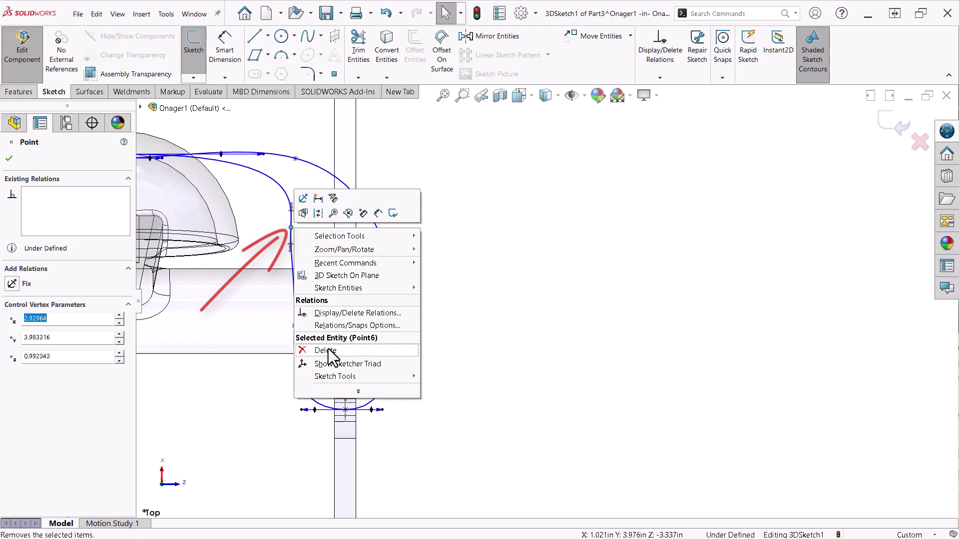
{"action": "left_click", "coordinate": [312, 347]}
{"action": "middle_click_drag", "start_coordinate": [241, 231], "coordinate": [397, 244], "text": "ctrl"}
{"action": "scroll", "coordinate": [397, 245], "scroll_direction": "up", "scroll_amount": 1}
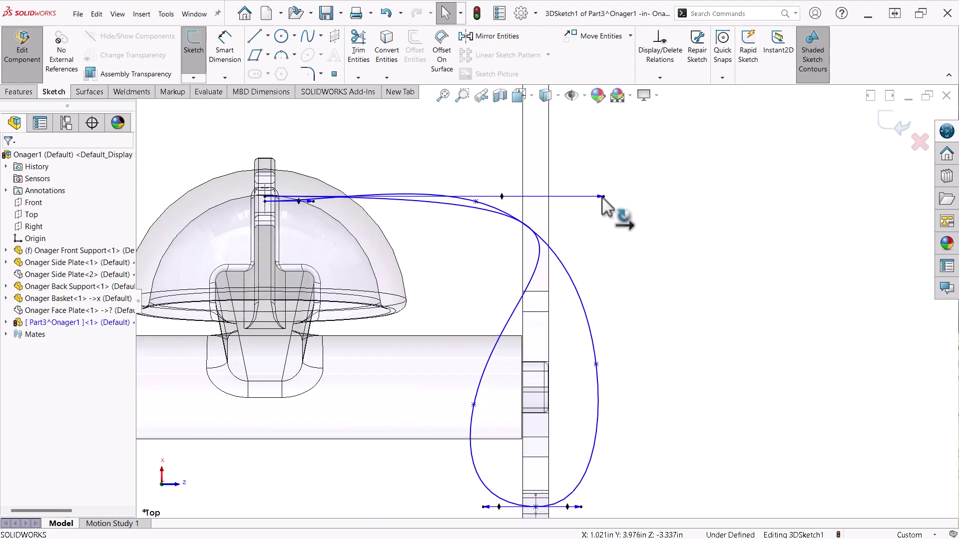
{"action": "left_click_drag", "start_coordinate": [603, 197], "coordinate": [442, 210]}
{"action": "scroll", "coordinate": [512, 270], "scroll_direction": "down", "scroll_amount": 2}
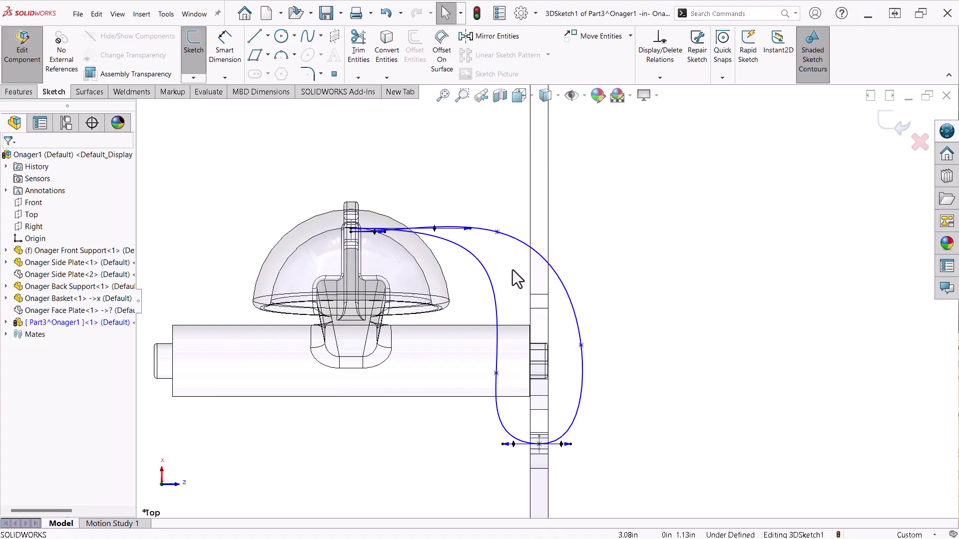
Raise the remaining inner spline point near the notch to a height of about 3.63 in to straighten the side profile
{"action": "middle_click_drag", "start_coordinate": [512, 269], "coordinate": [501, 327]}
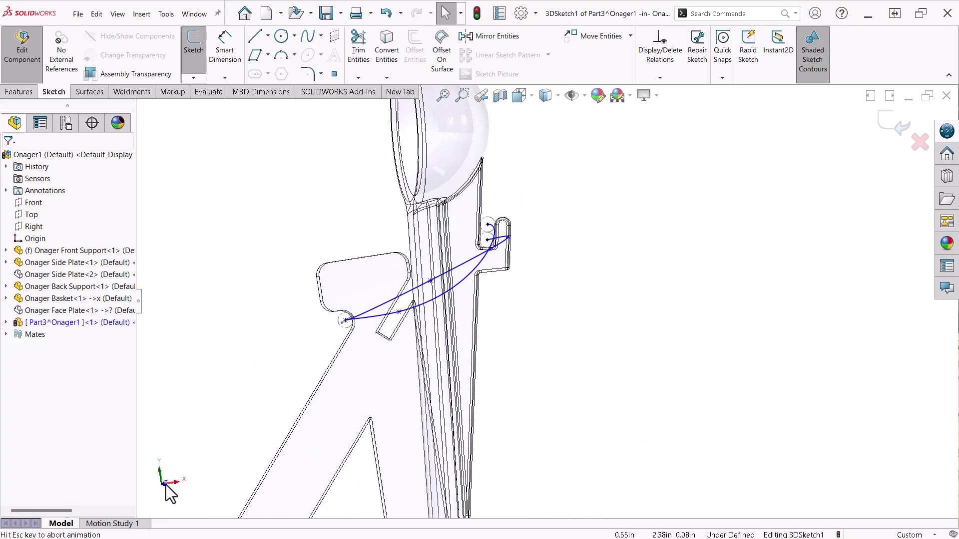
{"action": "left_click", "coordinate": [493, 289]}
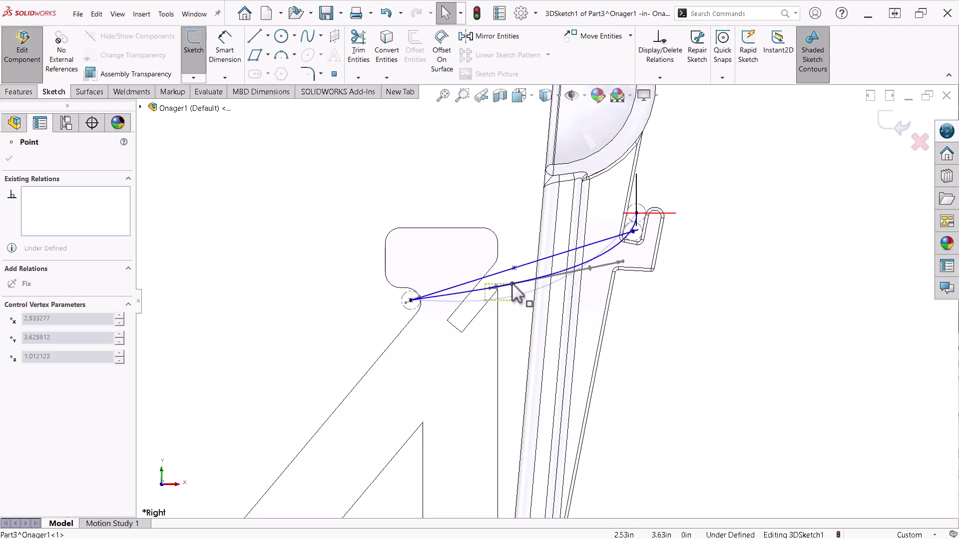
{"action": "left_click", "coordinate": [674, 332]}
{"action": "middle_click_drag", "start_coordinate": [675, 332], "coordinate": [681, 355]}
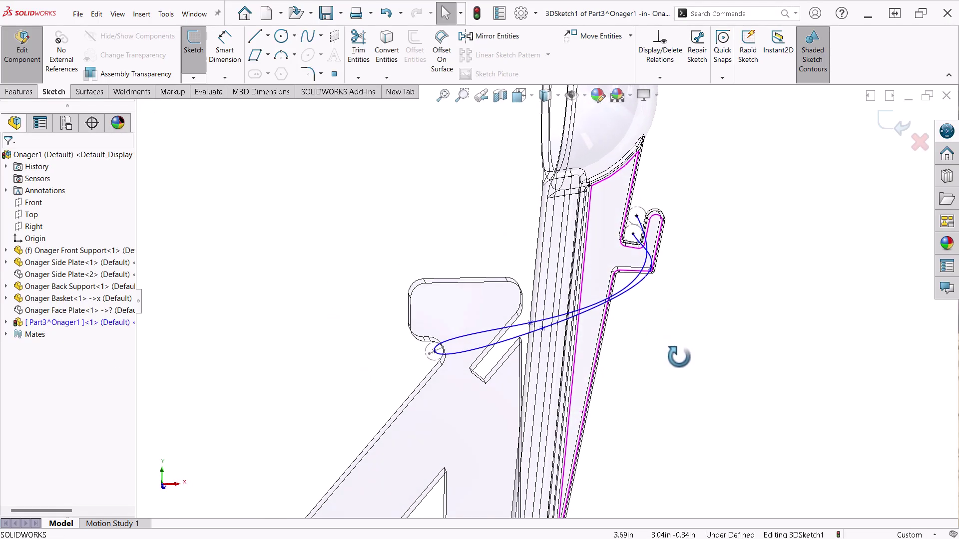
Adjust the shorter tangent handle at the hook and move the inner spline point slightly away from the side plate, towards the notch
{"action": "left_click", "coordinate": [163, 472]}
{"action": "left_click", "coordinate": [183, 329]}
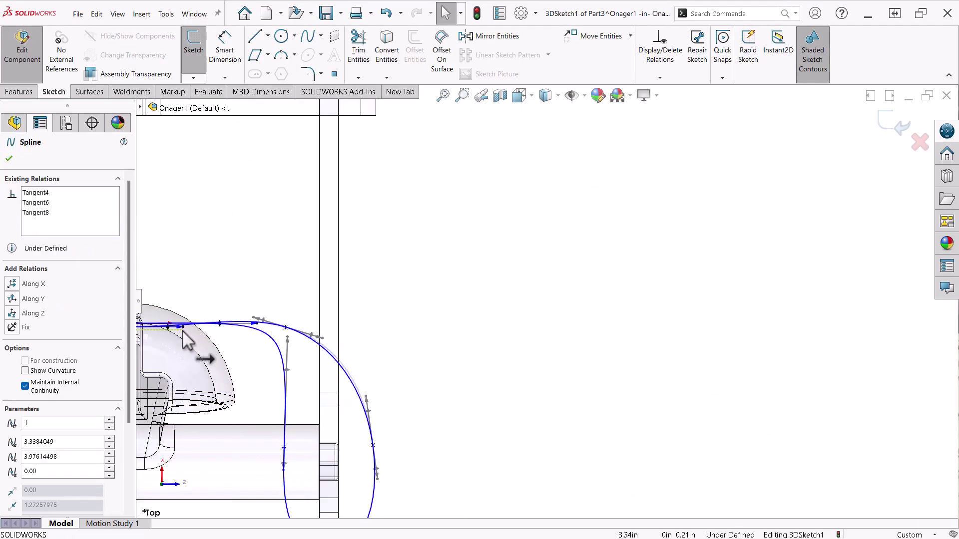
{"action": "left_click", "coordinate": [267, 406]}
{"action": "key", "text": "f"}
{"action": "left_click", "coordinate": [414, 359]}
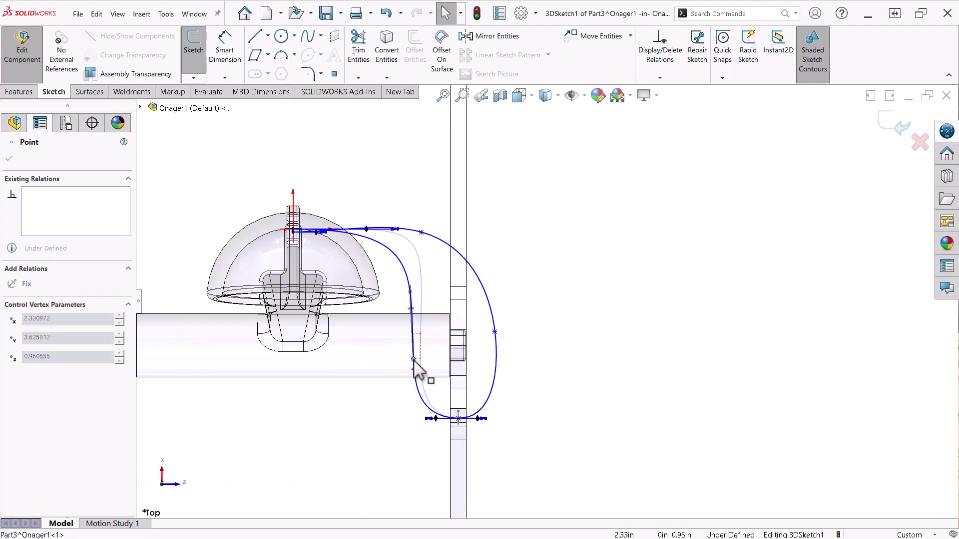
{"action": "left_click", "coordinate": [550, 373]}
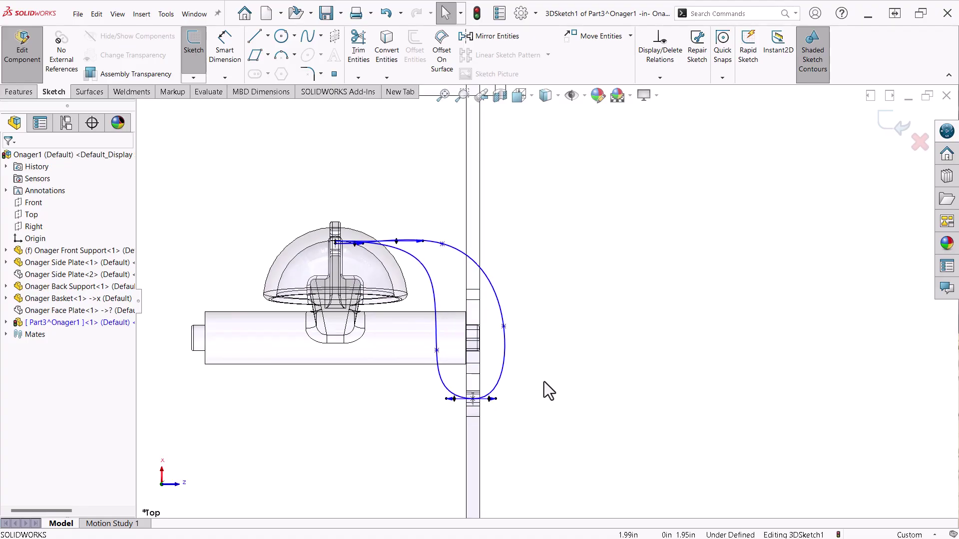
Check the spline's shape from the side and at an angle, and finish the 3D sketch
{"action": "middle_click_drag", "start_coordinate": [544, 390], "coordinate": [532, 251]}
{"action": "left_click", "coordinate": [176, 486]}
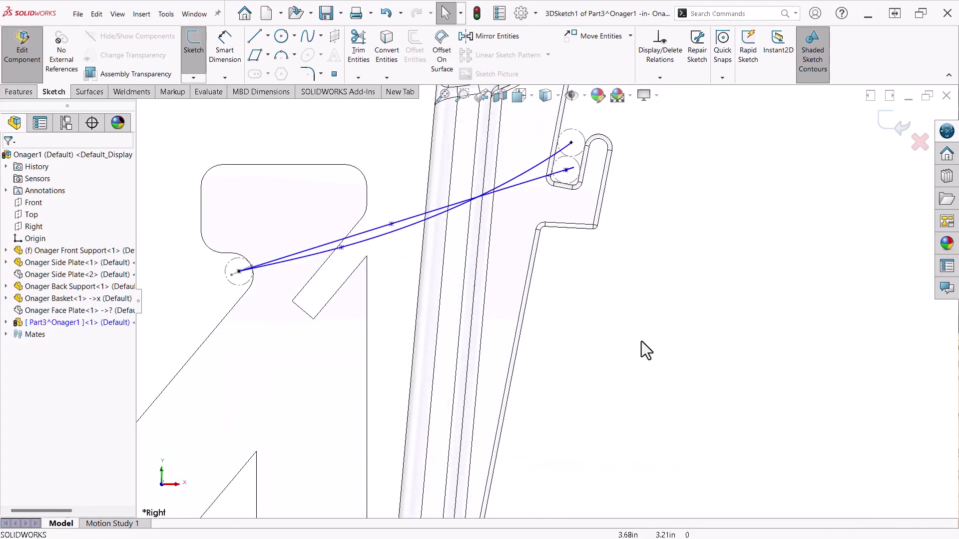
{"action": "middle_click_drag", "start_coordinate": [641, 340], "coordinate": [643, 278]}
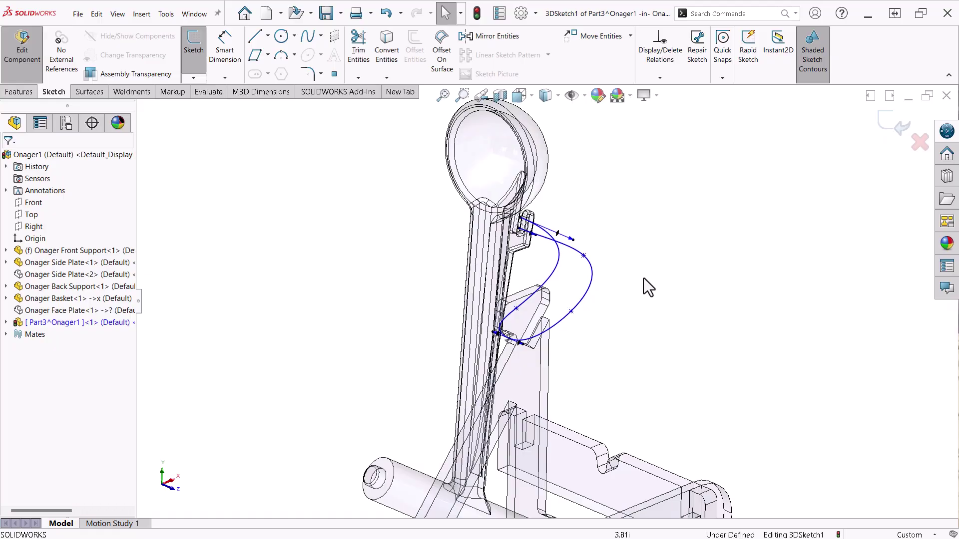
{"action": "scroll", "coordinate": [643, 278], "scroll_direction": "down", "scroll_amount": 2}
{"action": "left_click", "coordinate": [882, 125]}
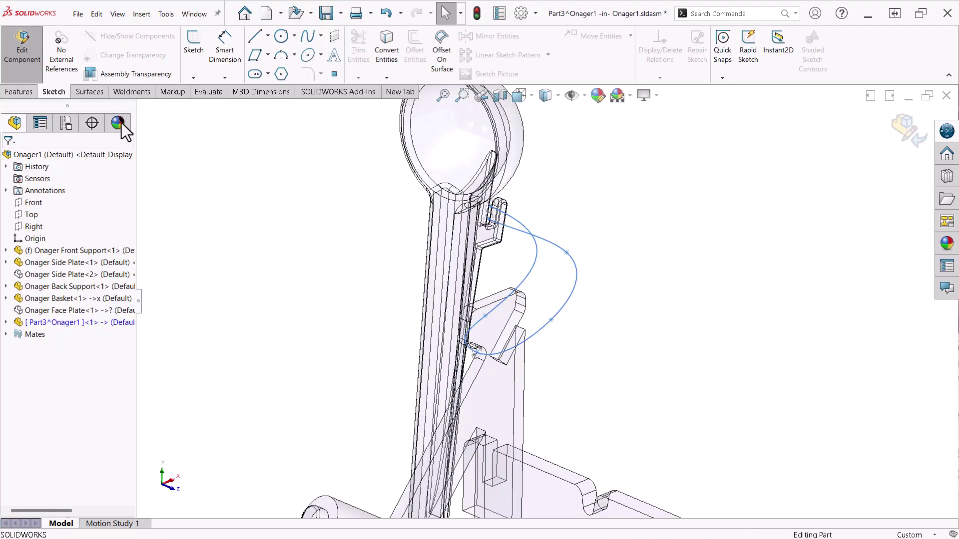
Sweep a 2.5 mm diameter circular profile along the 3D spline sketch
{"action": "left_click", "coordinate": [25, 91]}
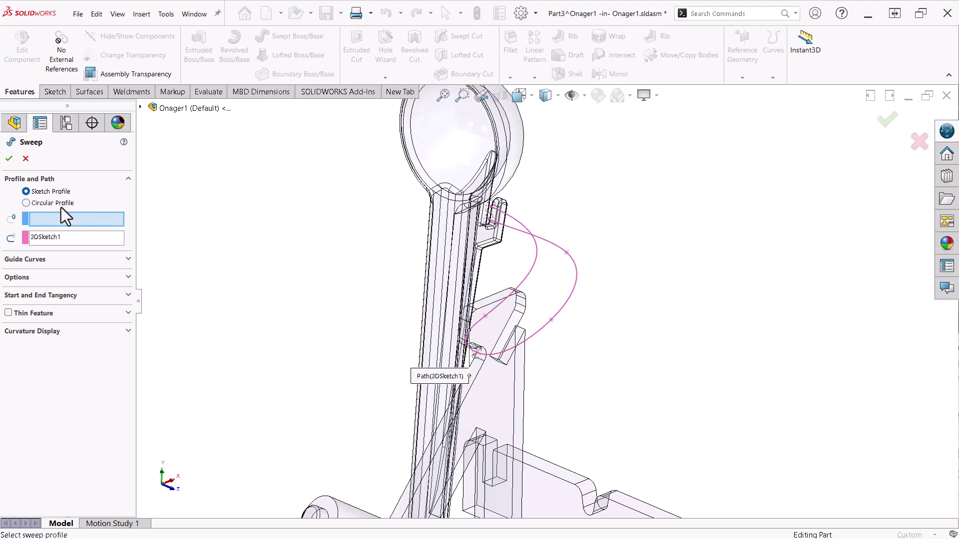
{"action": "left_click", "coordinate": [30, 205]}
{"action": "left_click_drag", "start_coordinate": [56, 239], "coordinate": [17, 238]}
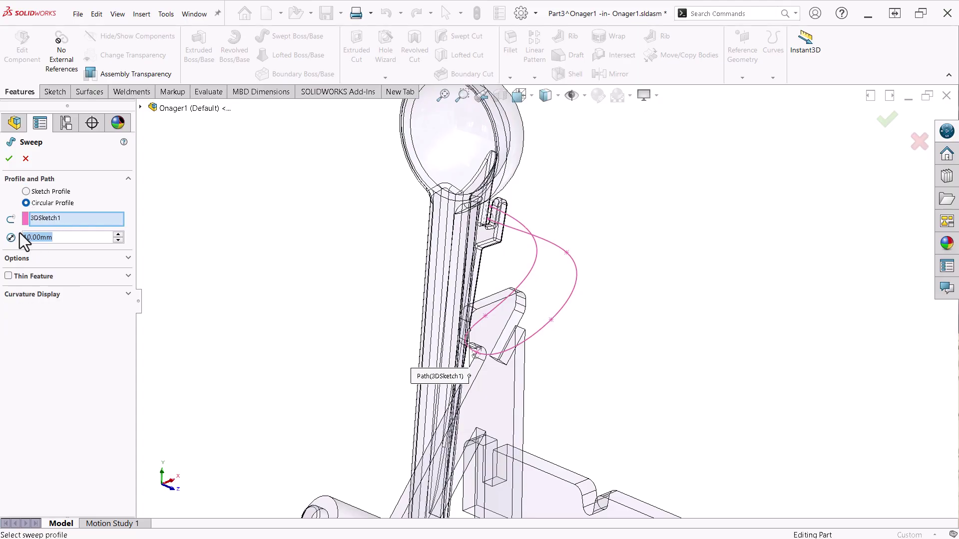
{"action": "type", "text": "2.5"}
{"action": "key", "text": "Return"}
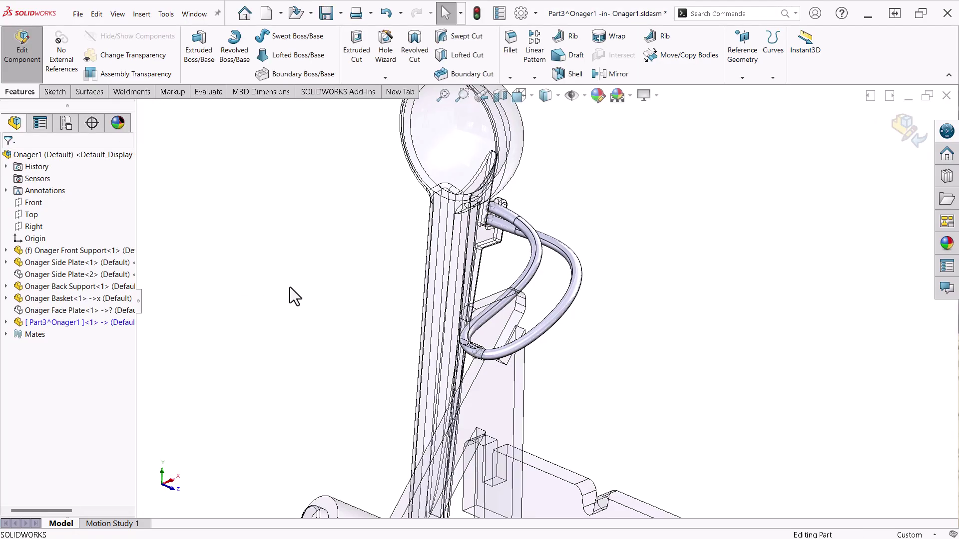
Hide the Onager Basket component to expose the end faces of the swept cord
{"action": "middle_click_drag", "start_coordinate": [292, 286], "coordinate": [400, 217]}
{"action": "scroll", "coordinate": [355, 205], "scroll_direction": "down", "scroll_amount": 3}
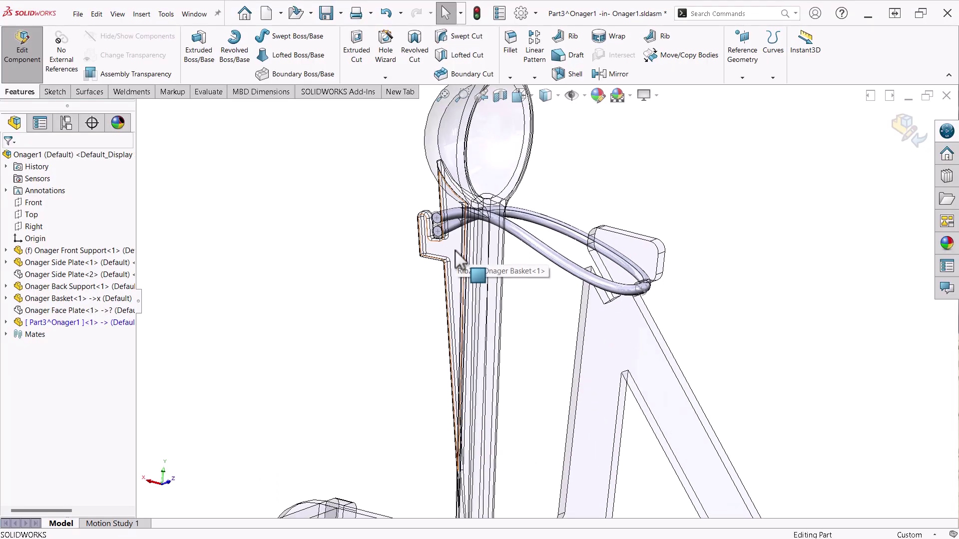
{"action": "key", "text": "Tab"}
Mirror the swept body about its upper end face at the hook
{"action": "left_click", "coordinate": [436, 219]}
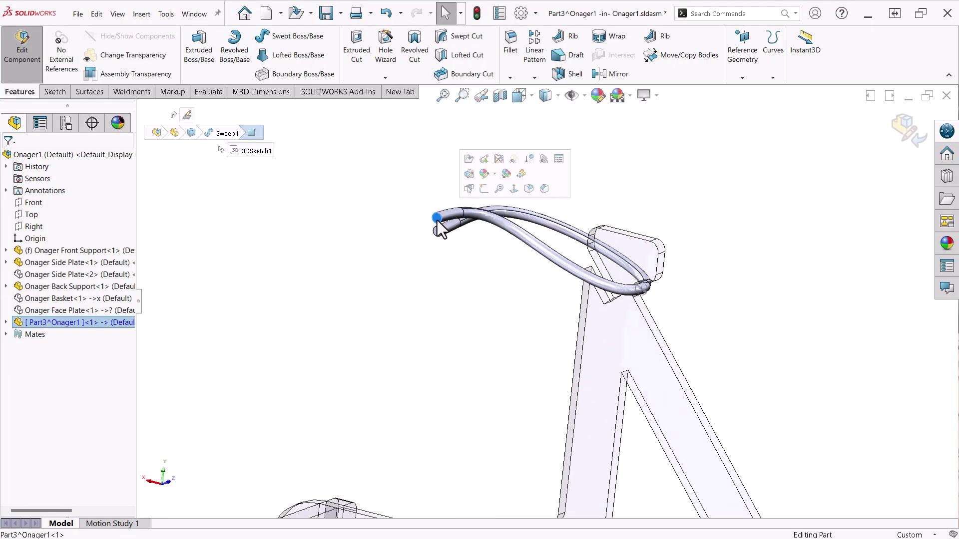
{"action": "left_click", "coordinate": [611, 73]}
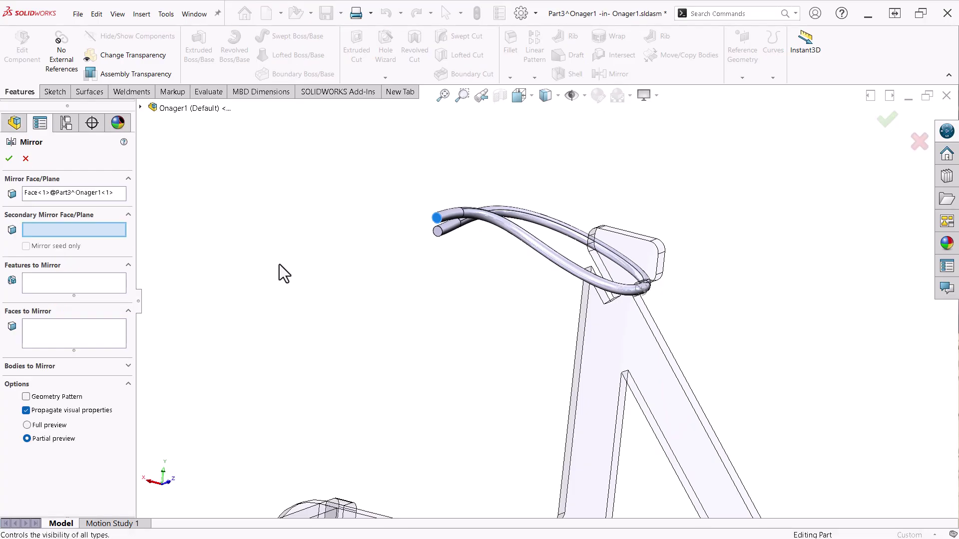
{"action": "left_click", "coordinate": [68, 368]}
{"action": "left_click", "coordinate": [456, 239]}
{"action": "right_click", "coordinate": [456, 238]}
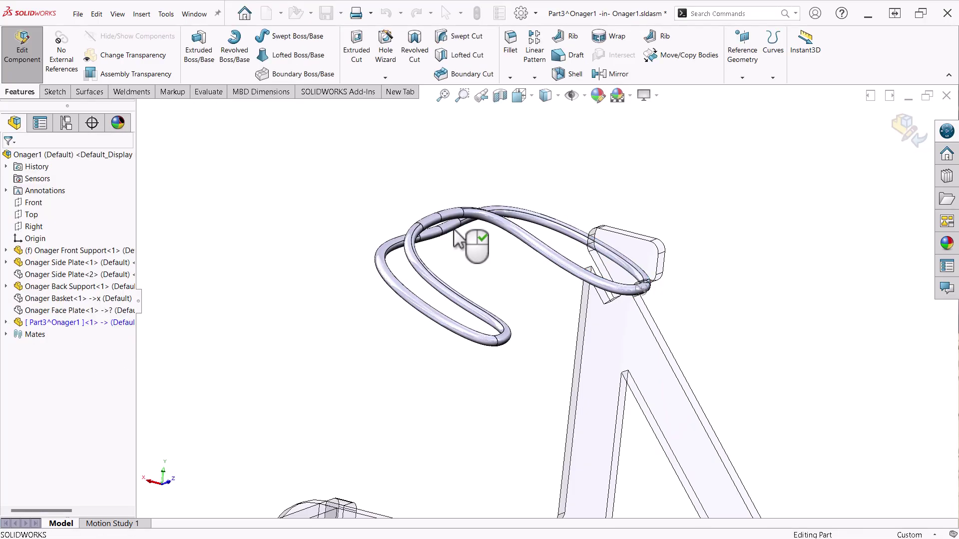
Show the hidden Onager Side Plate<2>, Onager Basket and Onager Face Plate components in the isometric view
{"action": "key", "text": "ctrl+7"}
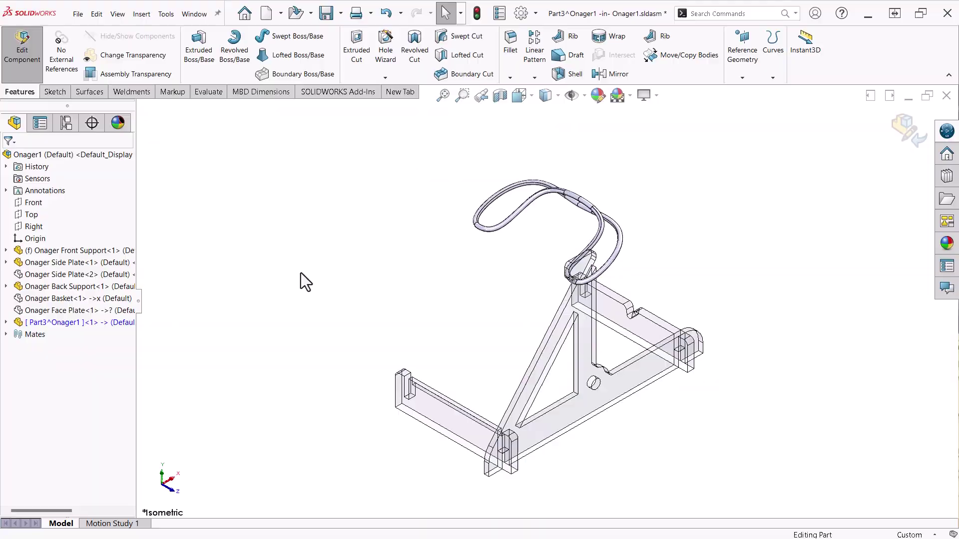
{"action": "left_click", "coordinate": [40, 274]}
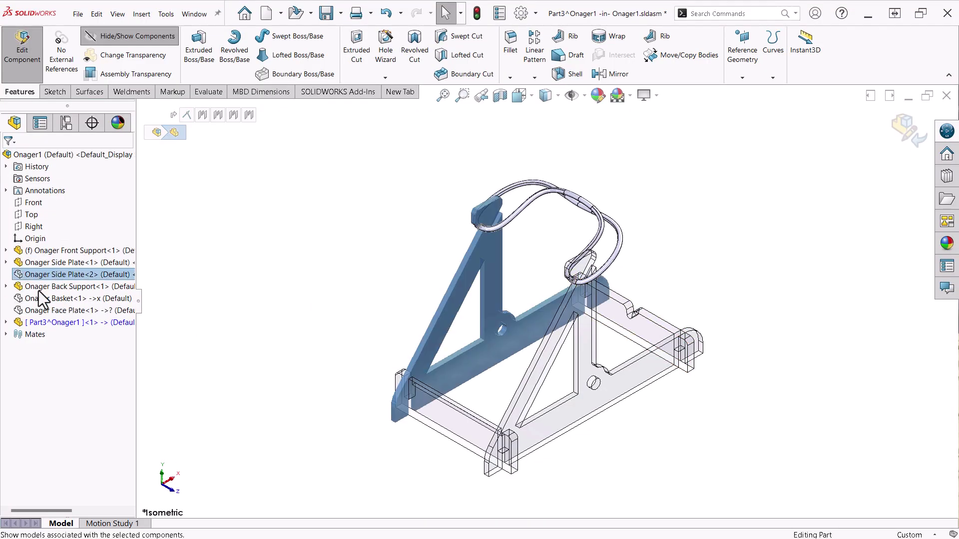
{"action": "left_click", "coordinate": [25, 298]}
{"action": "left_click", "coordinate": [23, 310]}
{"action": "left_click", "coordinate": [68, 285]}
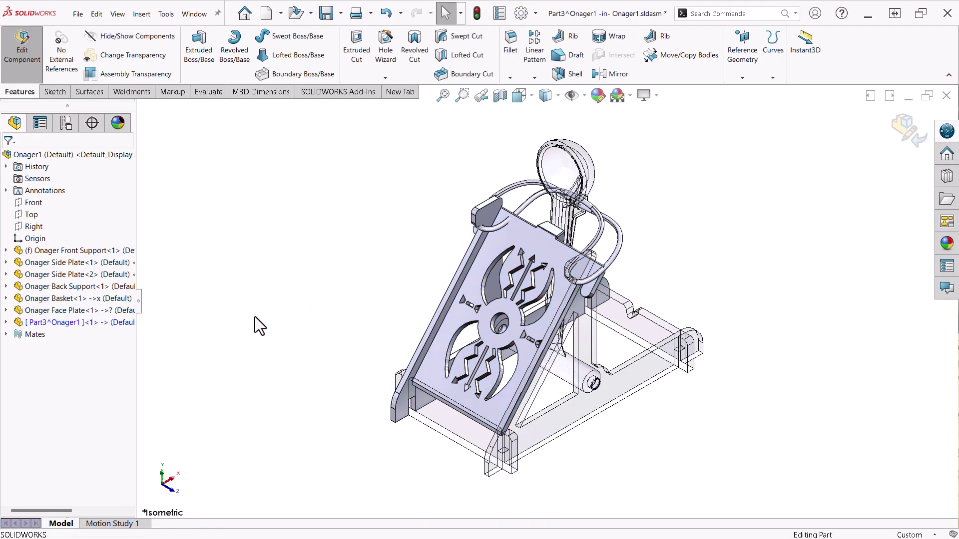
Finish editing the band part and inspect how its cord runs around the side plate notches and basket hook
{"action": "left_click", "coordinate": [904, 129]}
{"action": "scroll", "coordinate": [646, 278], "scroll_direction": "down", "scroll_amount": 10}
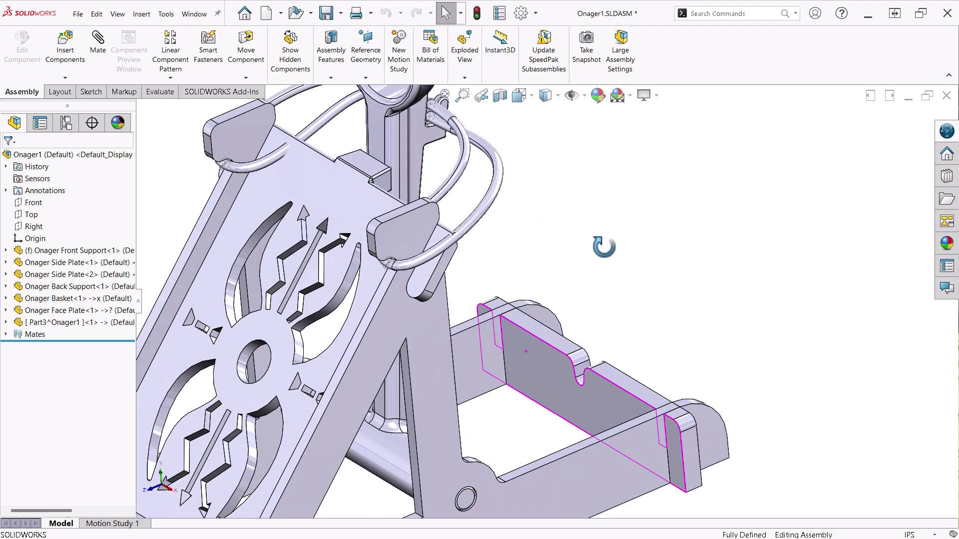
{"action": "middle_click_drag", "start_coordinate": [492, 294], "coordinate": [536, 294]}
{"action": "scroll", "coordinate": [439, 299], "scroll_direction": "up", "scroll_amount": 8}
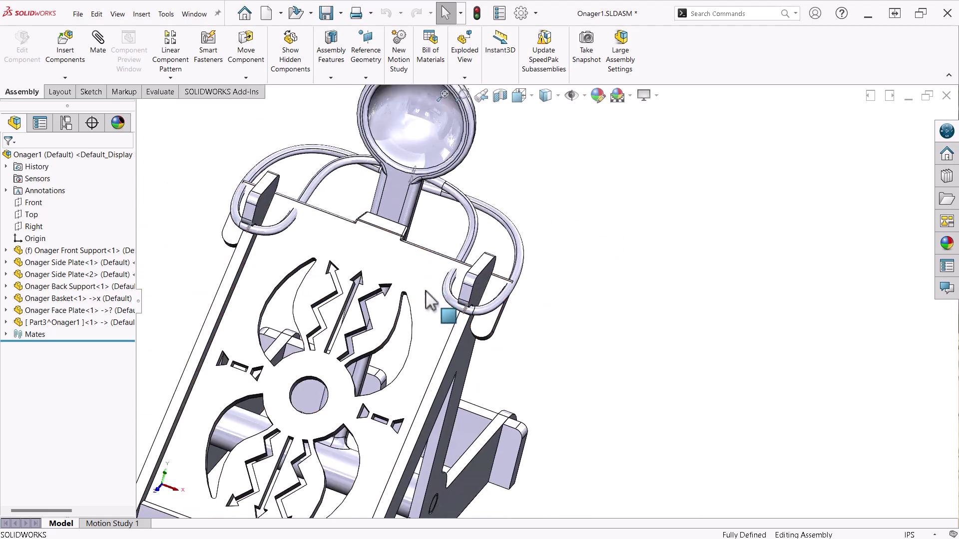
{"action": "middle_click_drag", "start_coordinate": [439, 300], "coordinate": [518, 342]}
Edit the elastic band part in context and open the 3D sketch of its sweep path for editing
{"action": "left_click", "coordinate": [10, 324]}
{"action": "left_click", "coordinate": [38, 301]}
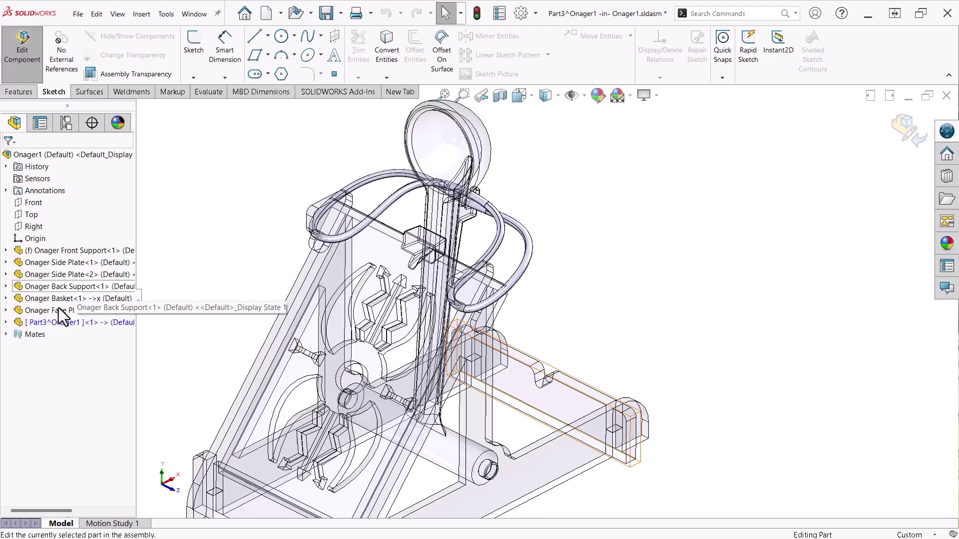
{"action": "left_click", "coordinate": [17, 454]}
{"action": "left_click", "coordinate": [60, 466]}
{"action": "left_click", "coordinate": [52, 438]}
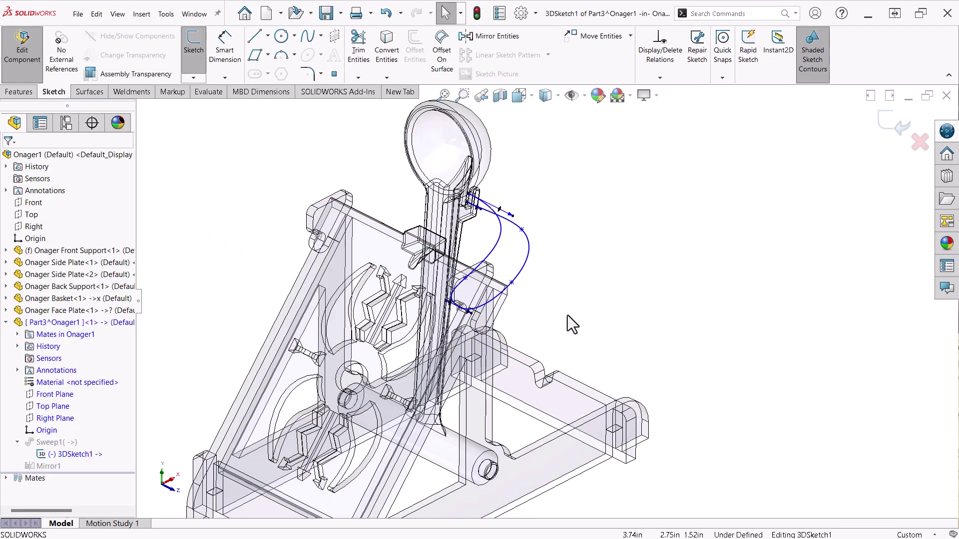
In the right view, raise the two spline points between notch and hook, the first to about Y 3.84 in, and exit the sketch
{"action": "left_click", "coordinate": [174, 492]}
{"action": "scroll", "coordinate": [573, 294], "scroll_direction": "down", "scroll_amount": 6}
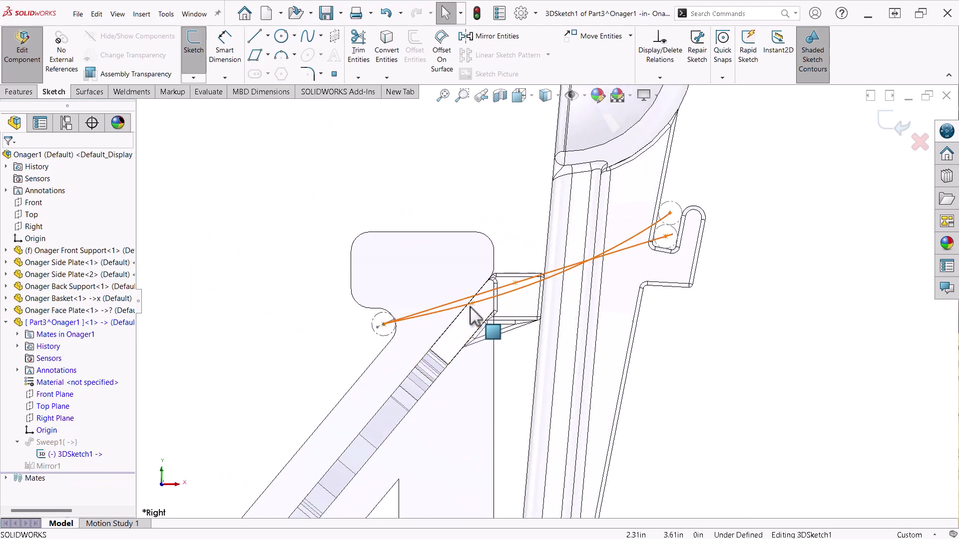
{"action": "left_click_drag", "start_coordinate": [473, 303], "coordinate": [471, 264]}
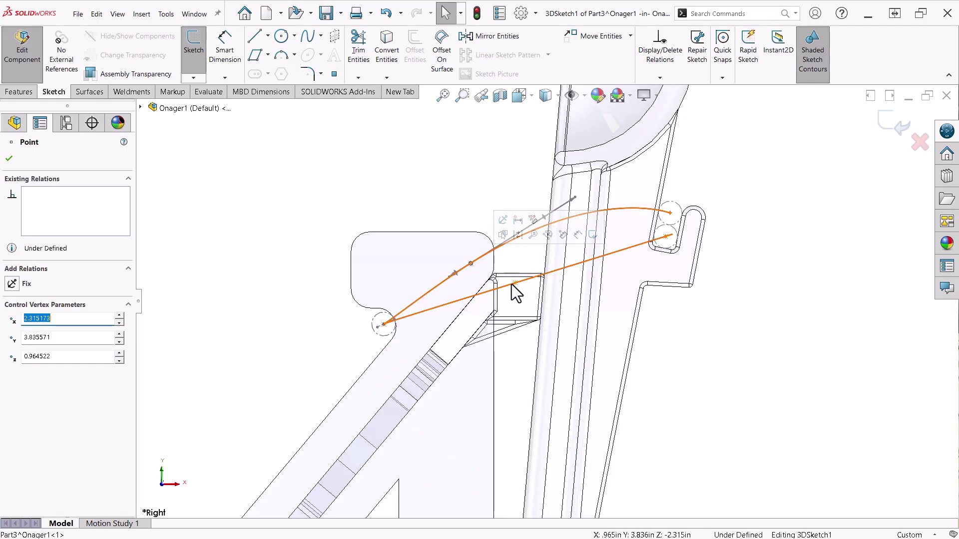
{"action": "left_click_drag", "start_coordinate": [516, 285], "coordinate": [504, 255]}
{"action": "left_click", "coordinate": [892, 128]}
{"action": "left_click", "coordinate": [891, 127]}
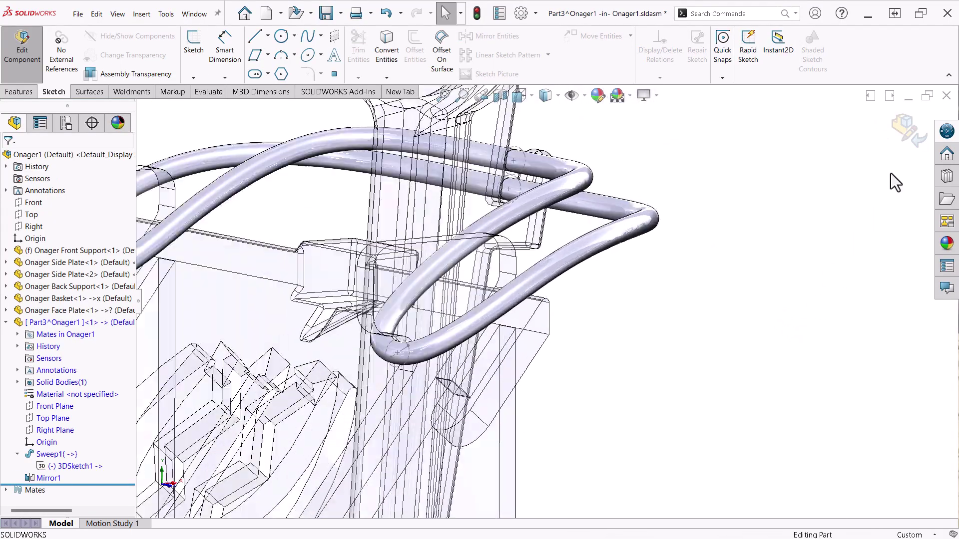